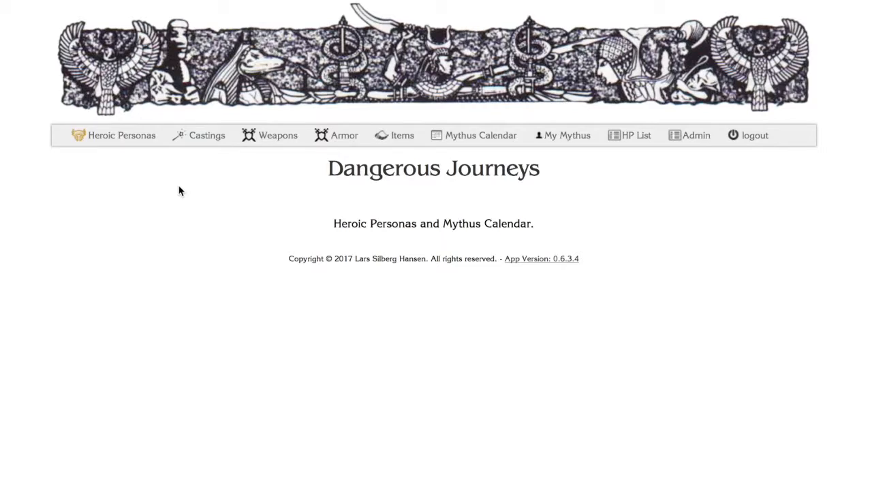
# Open the list of heroic personas and look through the existing characters with their vocations and categories
pyautogui.click(144, 139)
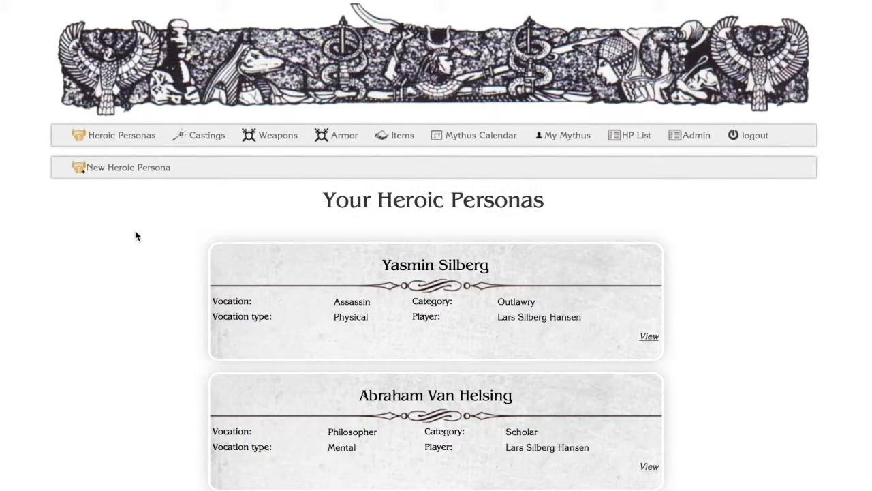
pyautogui.scroll(-3, 303, 288)
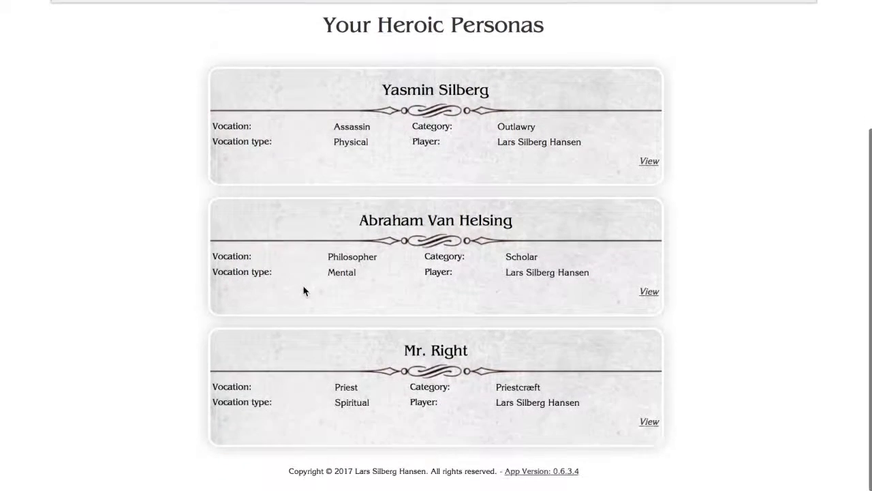
pyautogui.scroll(3, 301, 236)
pyautogui.scroll(-3, 450, 279)
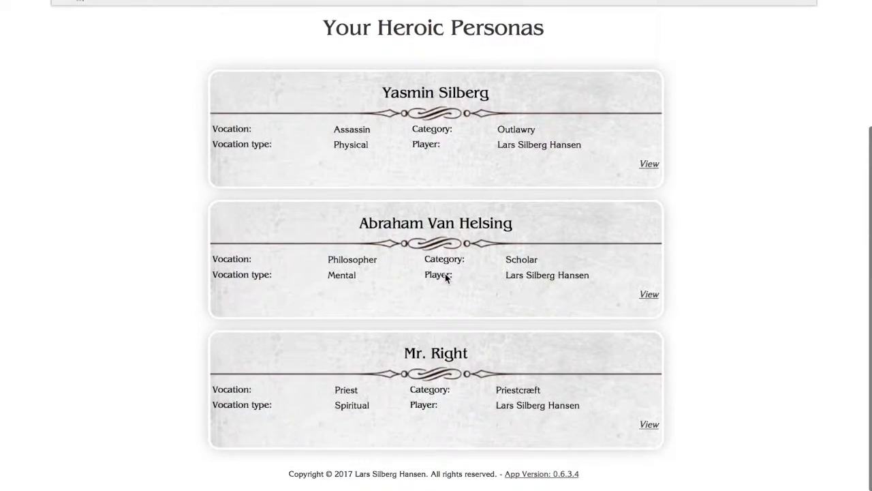
pyautogui.scroll(3, 568, 171)
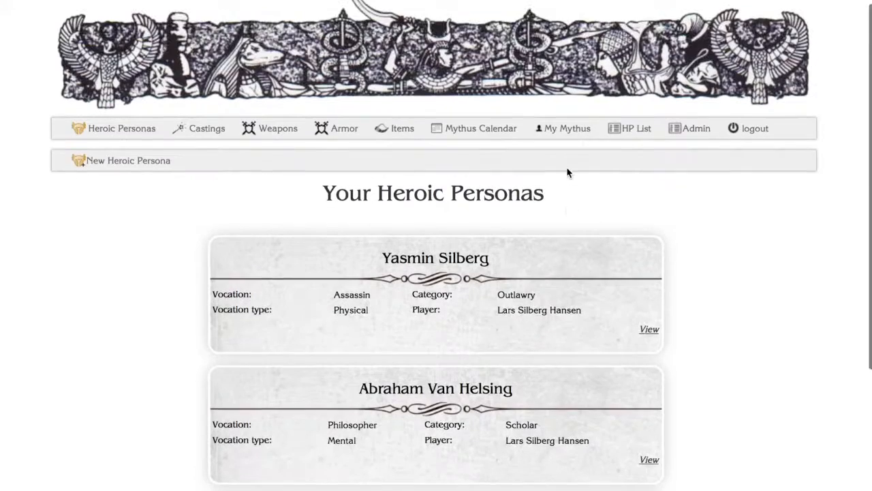
pyautogui.scroll(-3, 467, 444)
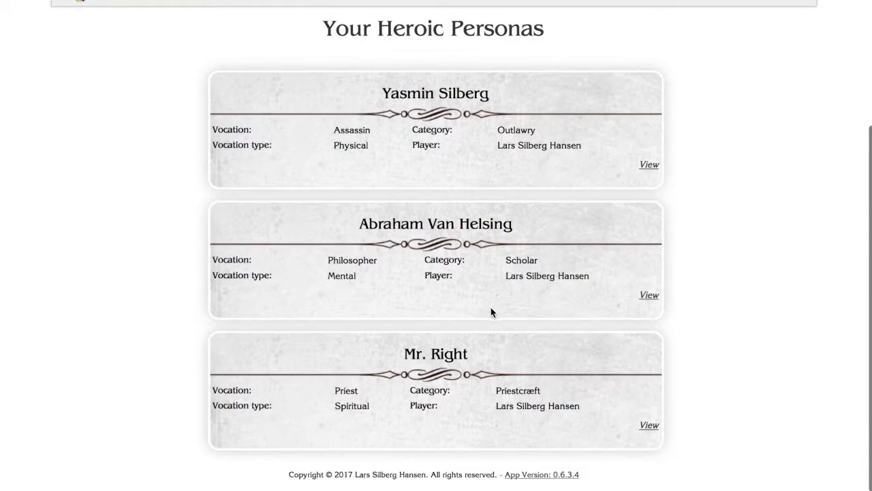
pyautogui.scroll(3, 491, 310)
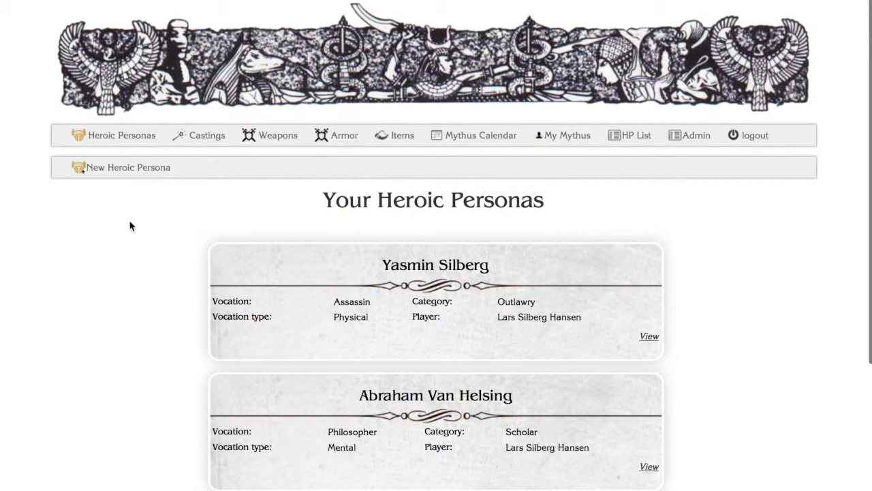
# Create a new heroic persona, entering the character's full name and using the creation date 19 January 2017
pyautogui.click(126, 169)
pyautogui.click(451, 244)
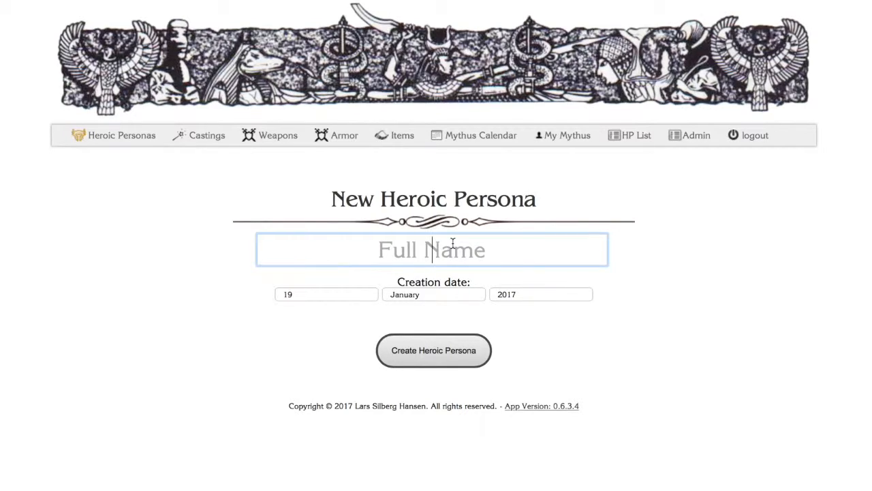
pyautogui.write('Jorg Banner')
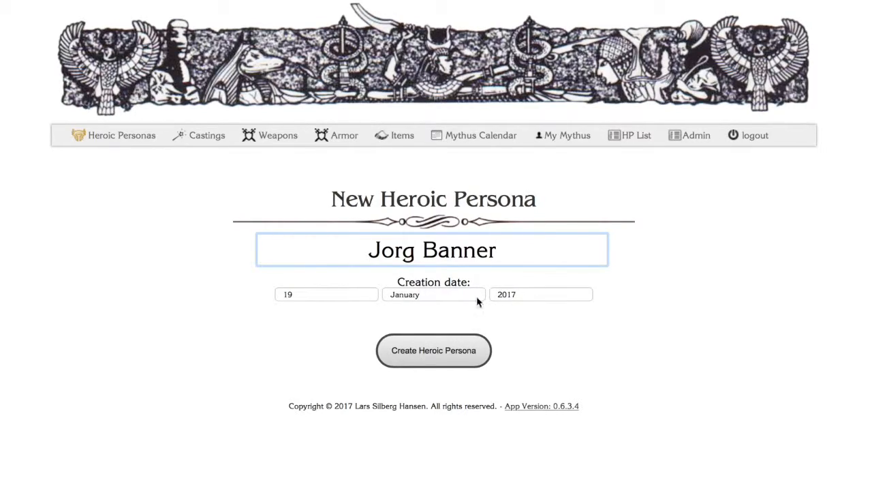
pyautogui.click(366, 299)
pyautogui.click(365, 300)
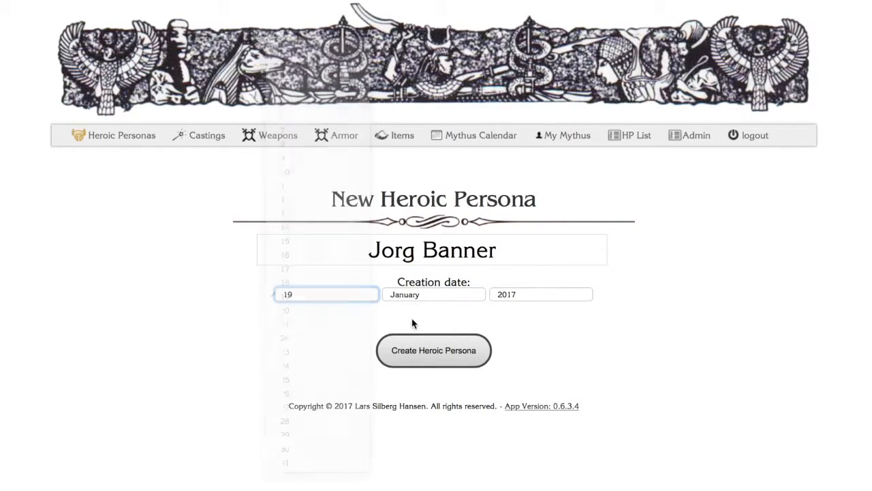
pyautogui.click(451, 350)
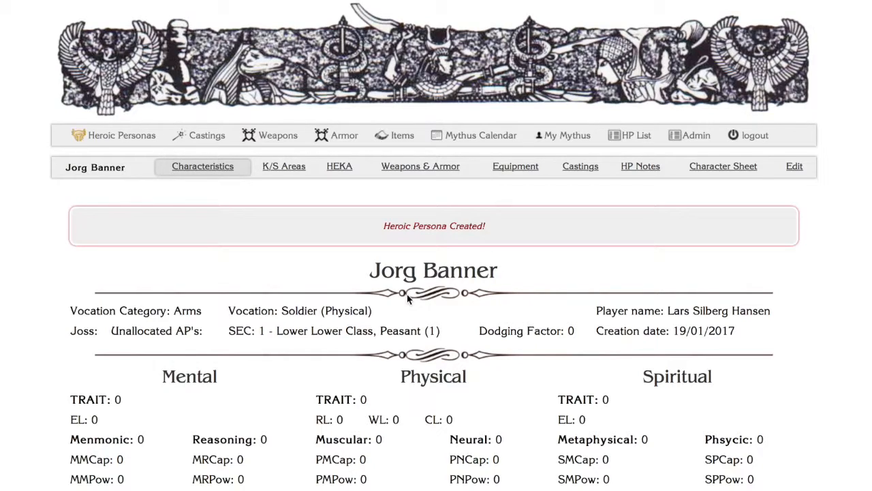
# Review the new persona's characteristics page, return to the list of heroic personas and view the same persona from there
pyautogui.scroll(-3, 477, 322)
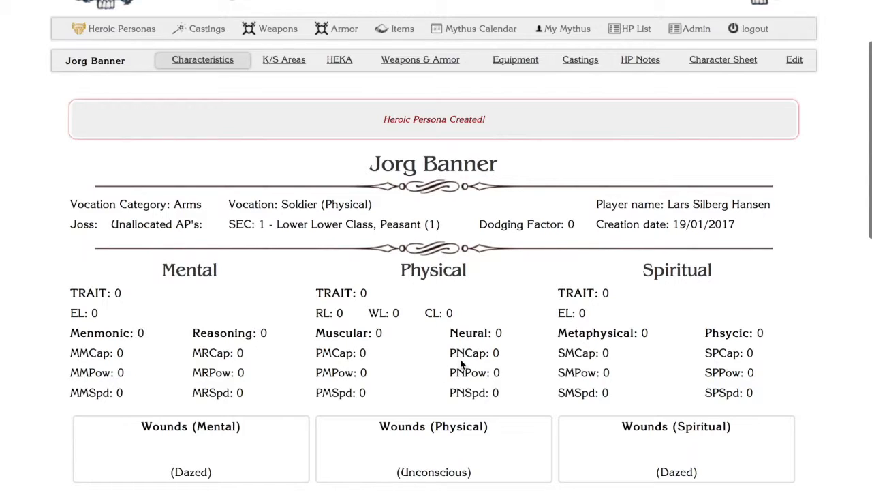
pyautogui.scroll(-5, 440, 321)
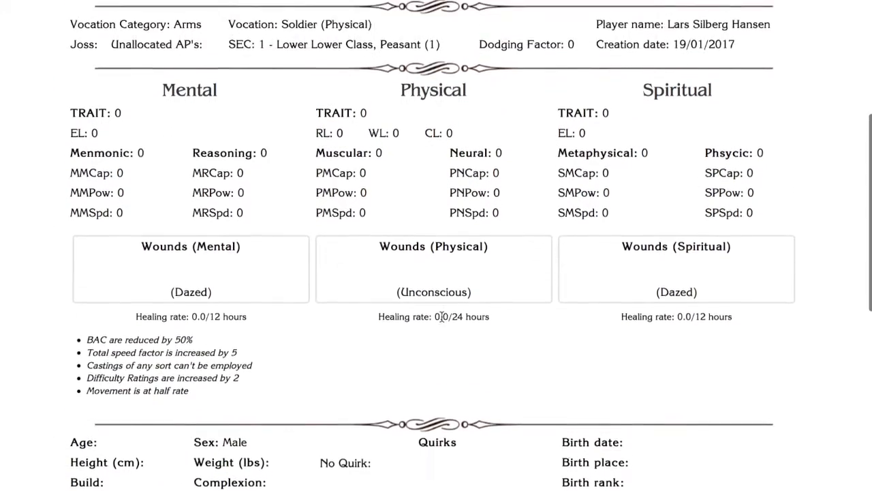
pyautogui.scroll(8, 441, 318)
pyautogui.scroll(1, 441, 318)
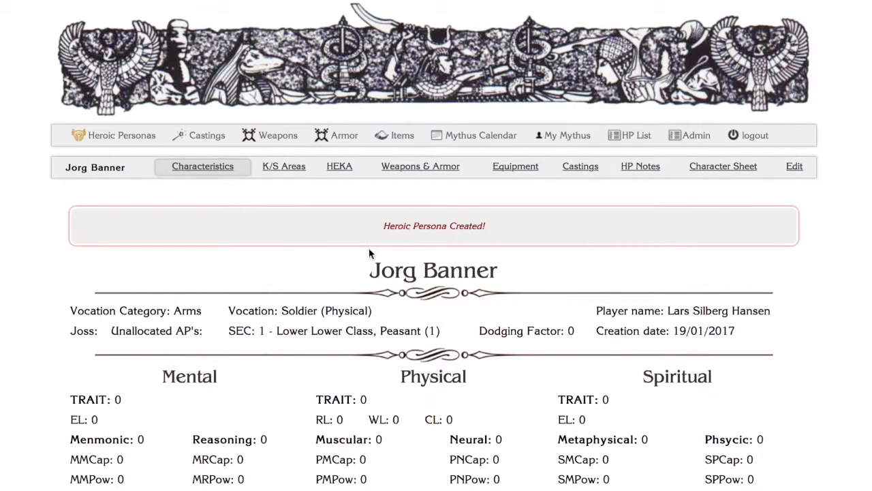
pyautogui.click(125, 134)
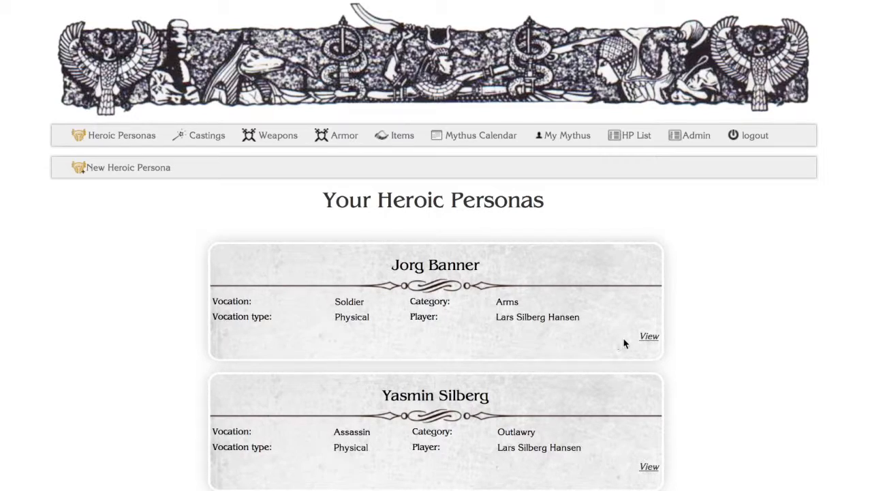
pyautogui.click(649, 337)
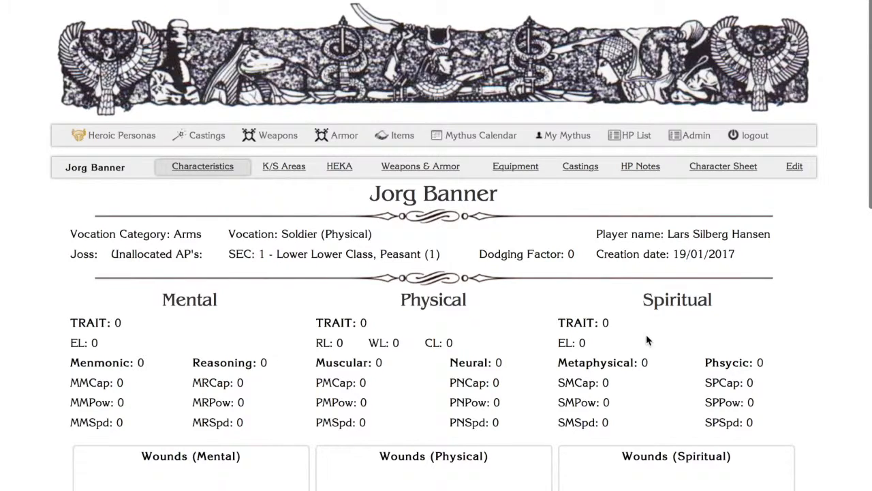
pyautogui.scroll(-10, 646, 334)
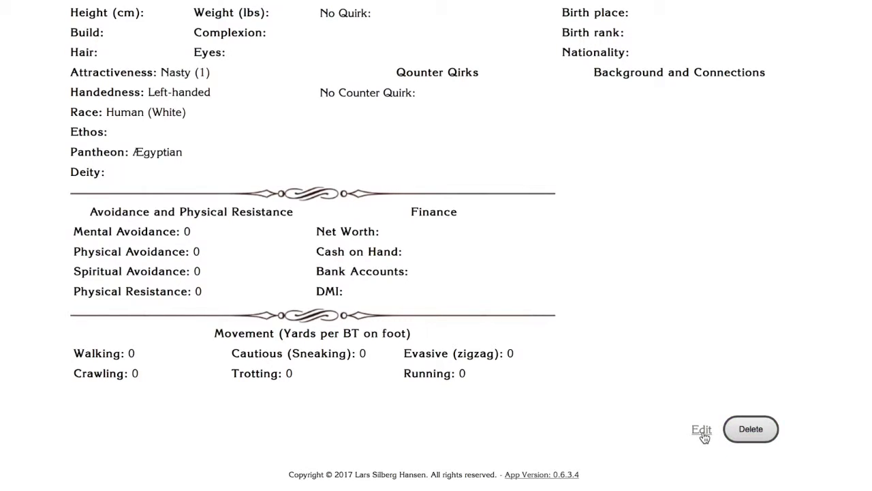
pyautogui.click(741, 426)
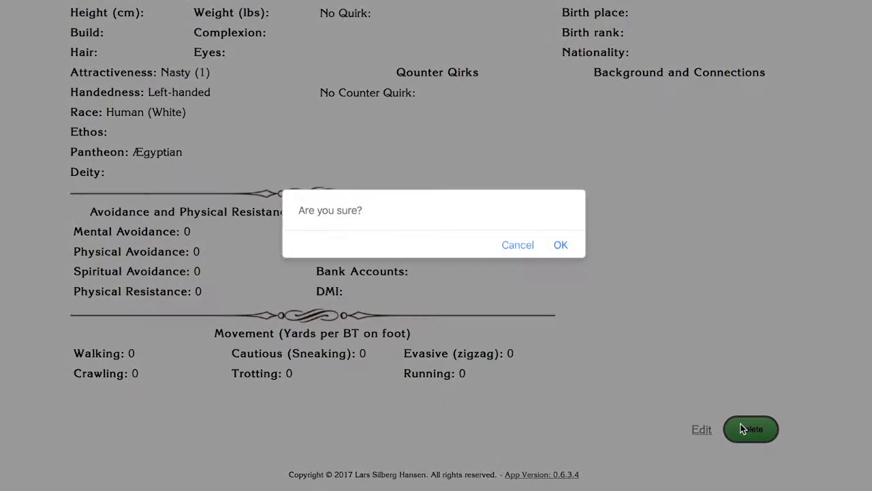
pyautogui.click(517, 246)
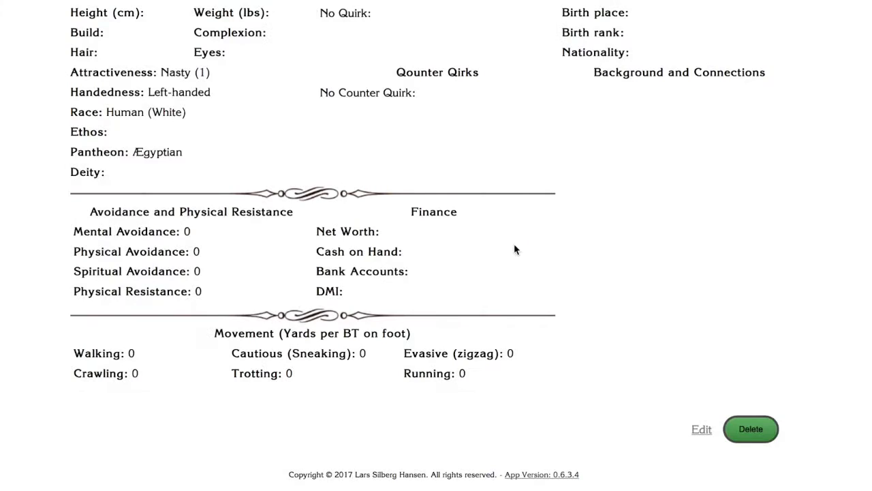
# Open the new persona for editing and change its vocation to Priest
pyautogui.click(699, 430)
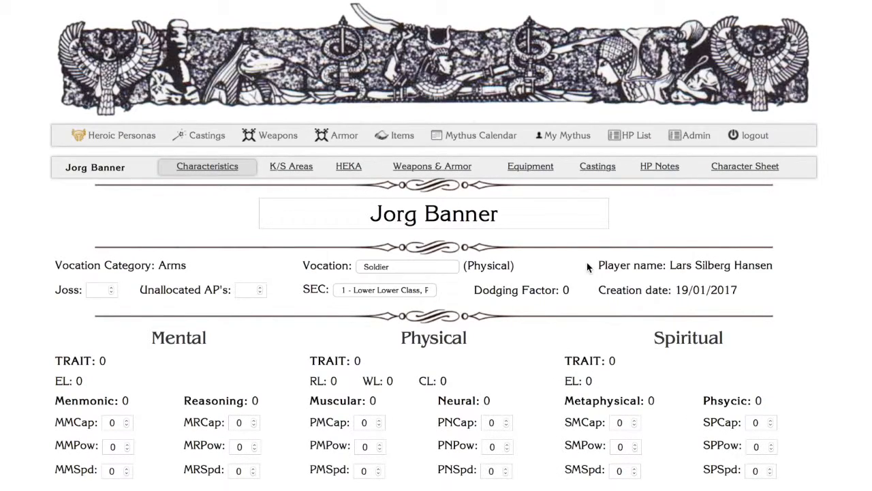
pyautogui.scroll(-2, 586, 266)
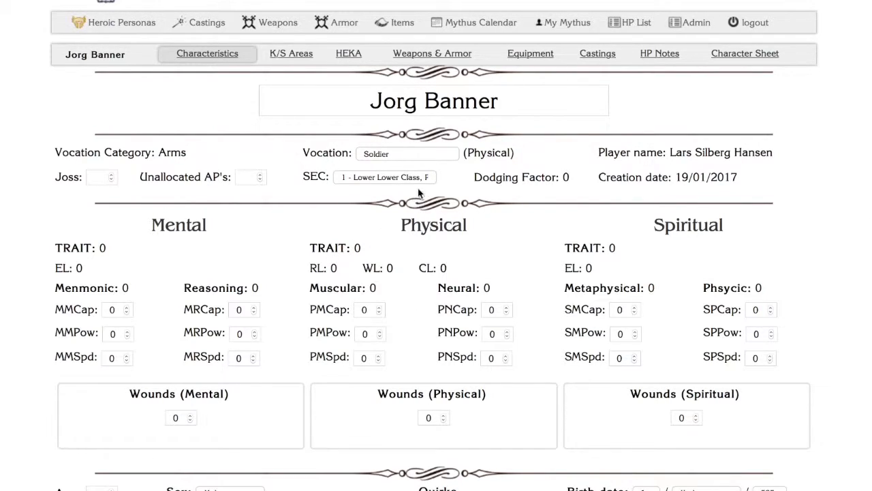
pyautogui.click(443, 157)
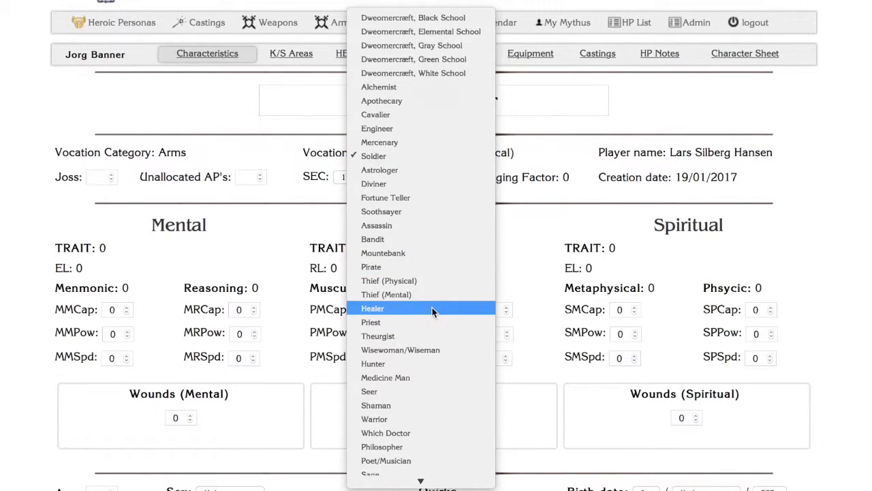
pyautogui.scroll(-3, 432, 310)
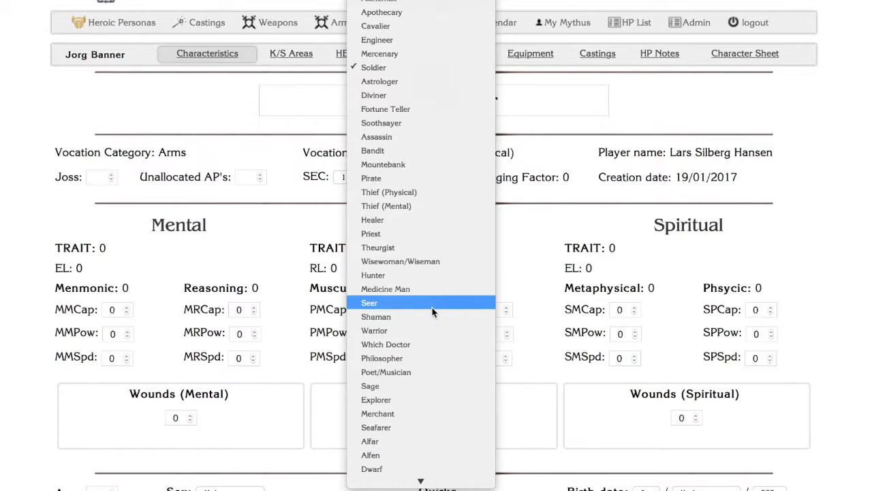
pyautogui.scroll(-1, 432, 308)
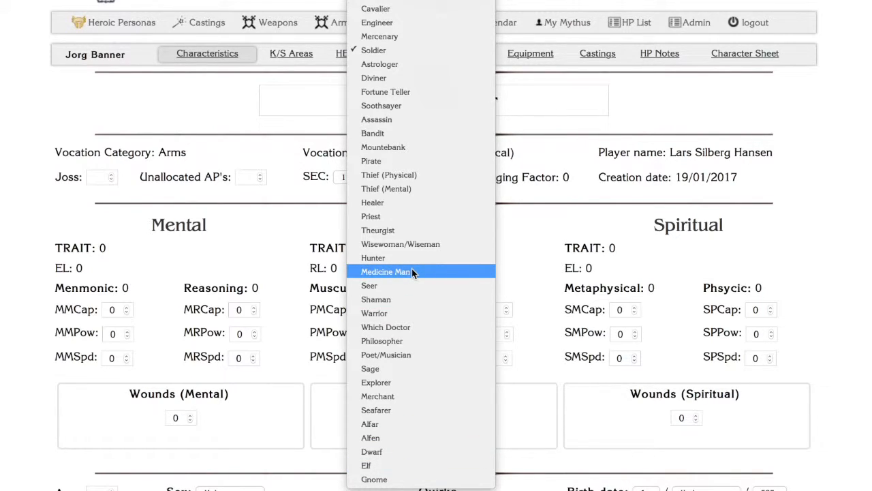
pyautogui.scroll(3, 412, 272)
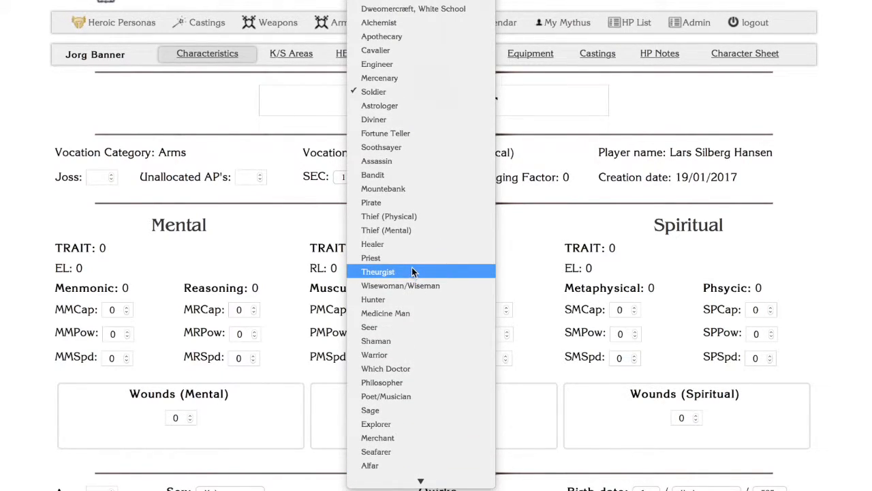
pyautogui.click(410, 258)
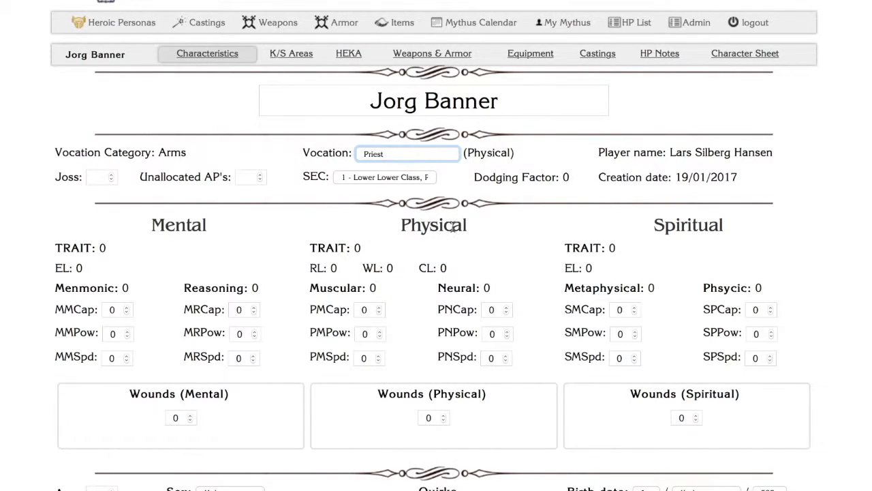
# Set the persona's SEC to 6 - Upper Middle Class, Freeman (3) and save the update
pyautogui.click(411, 178)
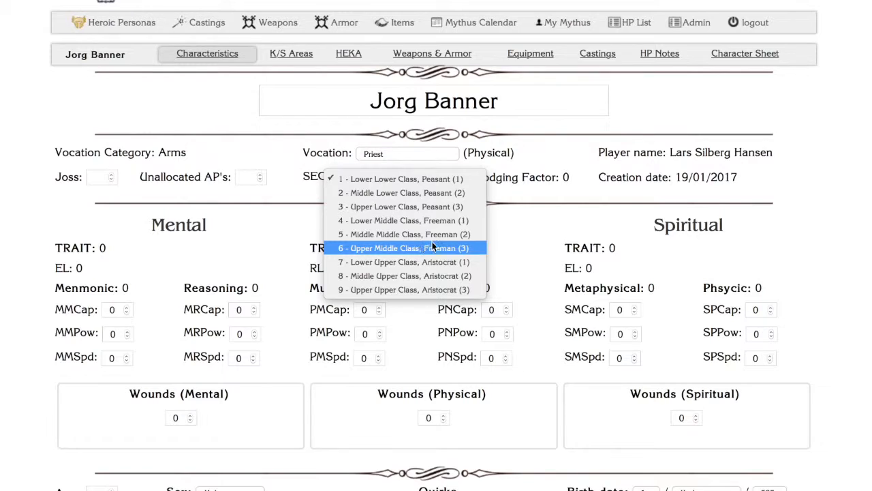
pyautogui.click(470, 250)
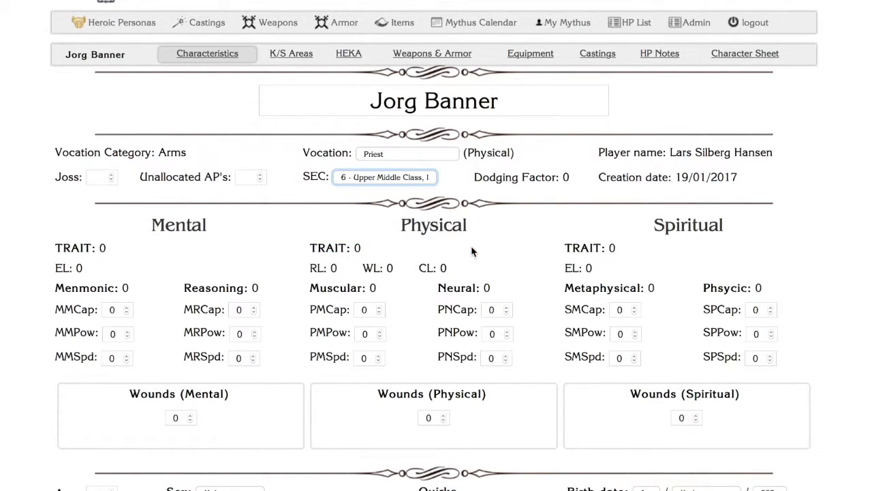
pyautogui.scroll(-10, 609, 207)
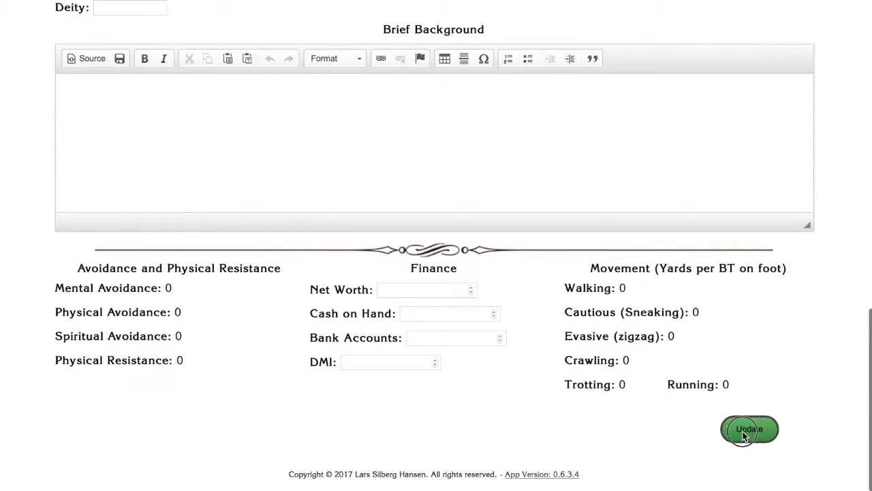
pyautogui.click(748, 430)
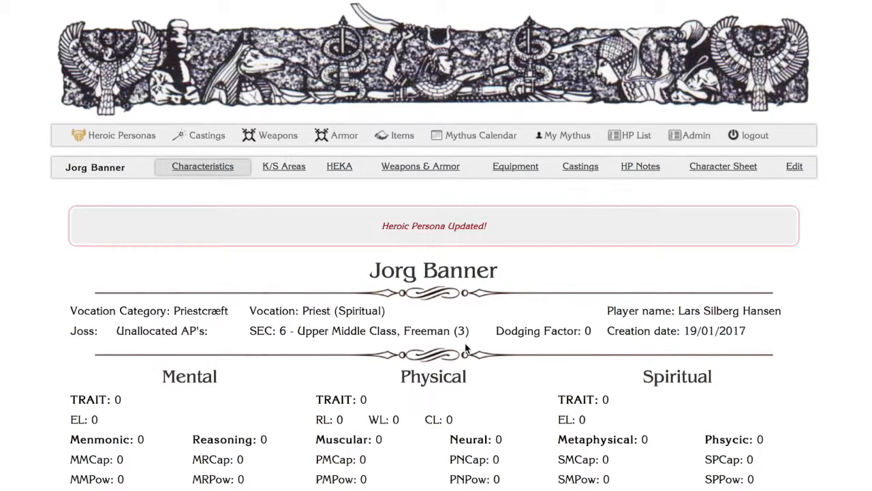
# Review the updated persona's characteristics page down to the movement section and reopen the persona for editing
pyautogui.scroll(-1, 466, 348)
pyautogui.scroll(-2, 466, 348)
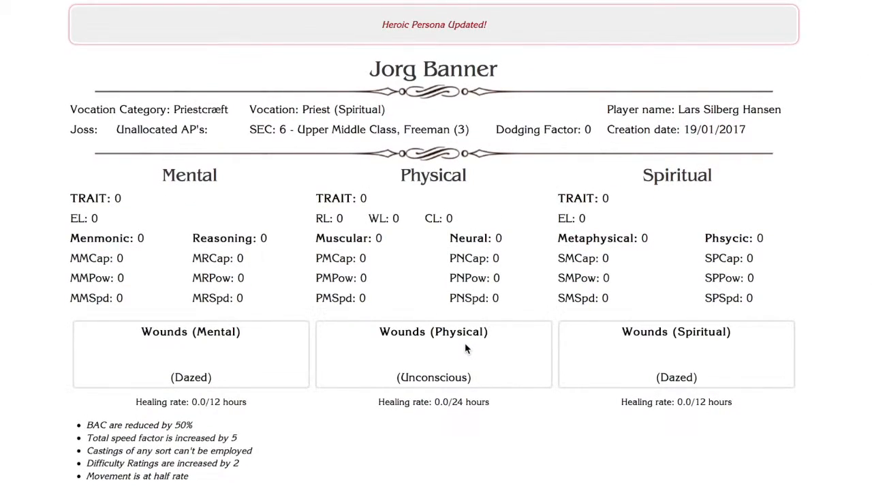
pyautogui.scroll(-1, 465, 347)
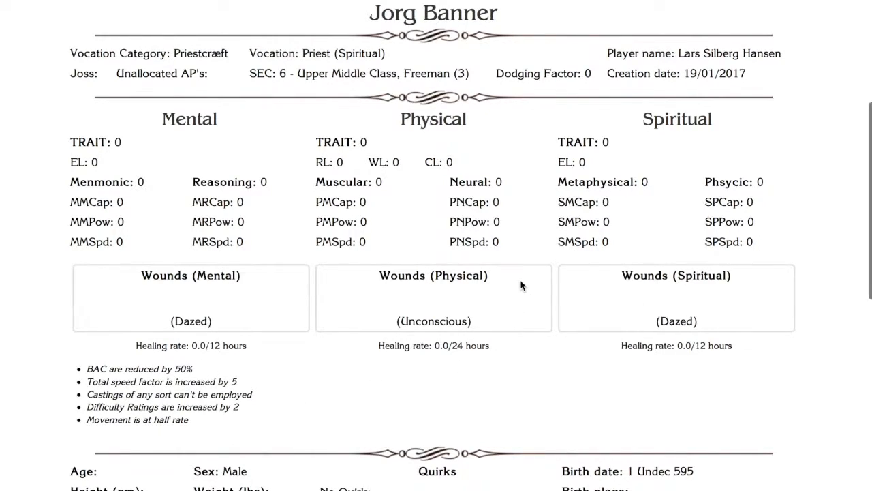
pyautogui.scroll(2, 521, 285)
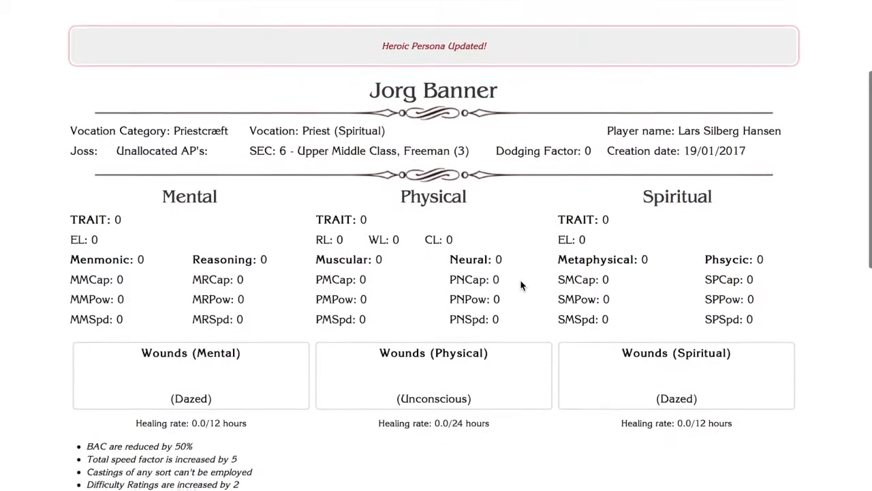
pyautogui.scroll(-10, 521, 285)
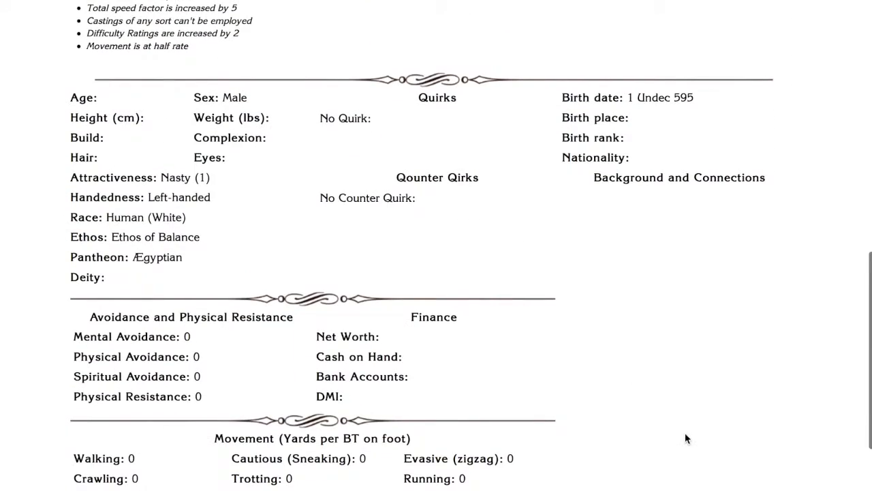
pyautogui.click(702, 426)
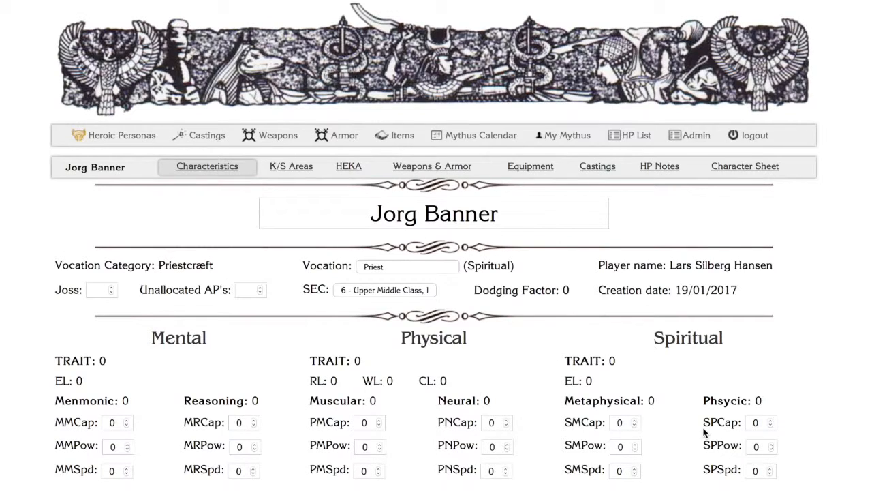
# Set the persona's Spiritual capacities to SMCap 20 and SPCap 19
pyautogui.scroll(-3, 365, 324)
pyautogui.scroll(-1, 365, 324)
pyautogui.click(115, 262)
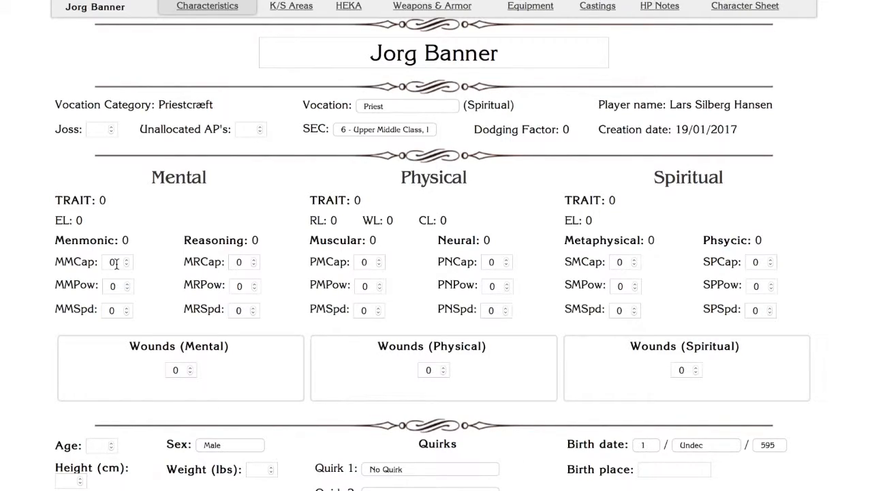
pyautogui.moveTo(116, 264); pyautogui.dragTo(108, 263)
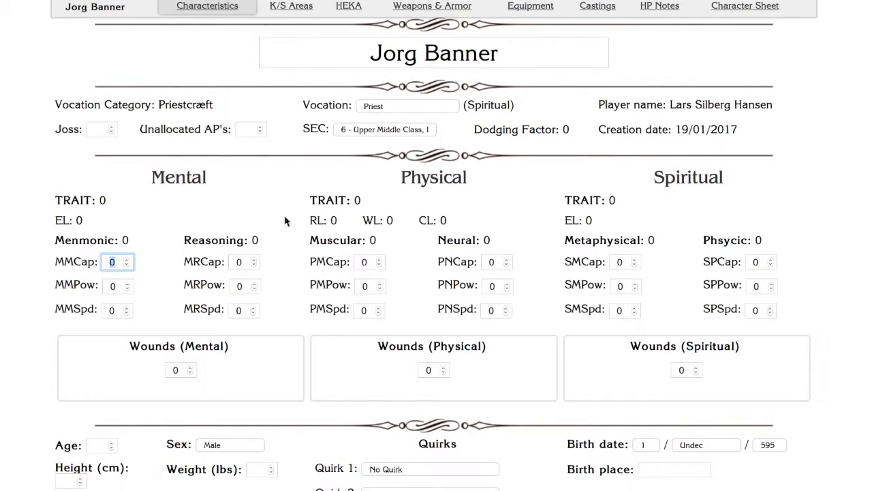
pyautogui.click(616, 263)
pyautogui.write('20')
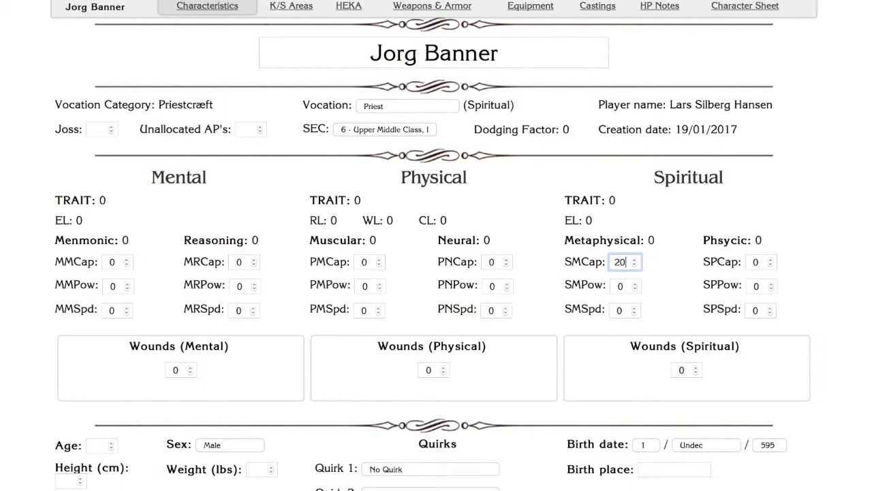
pyautogui.click(758, 263)
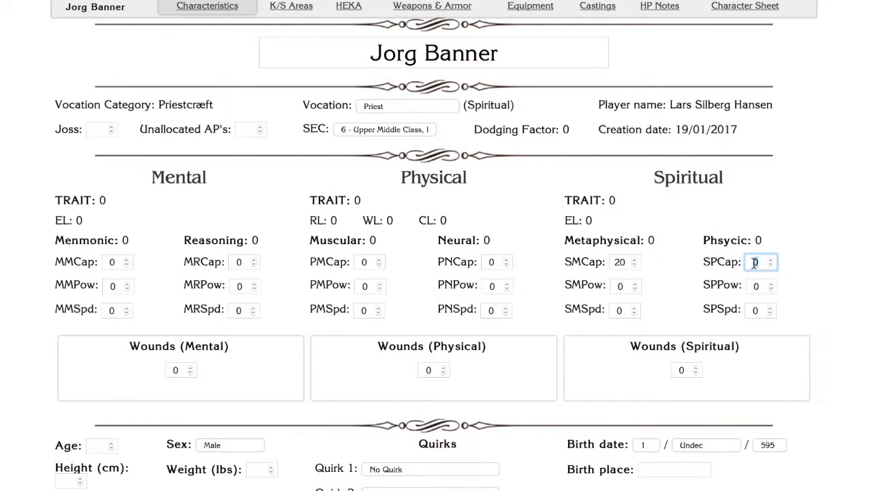
pyautogui.write('19')
# Set the remaining Spiritual characteristics to SMPow 17, SPPow 18, SMSpd 17 and SPSpd 16
pyautogui.click(620, 286)
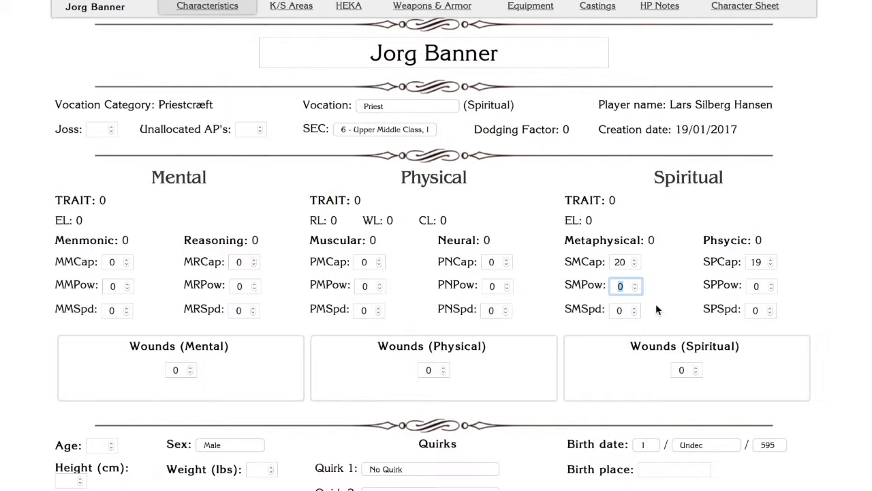
pyautogui.write('17')
pyautogui.press('Tab')
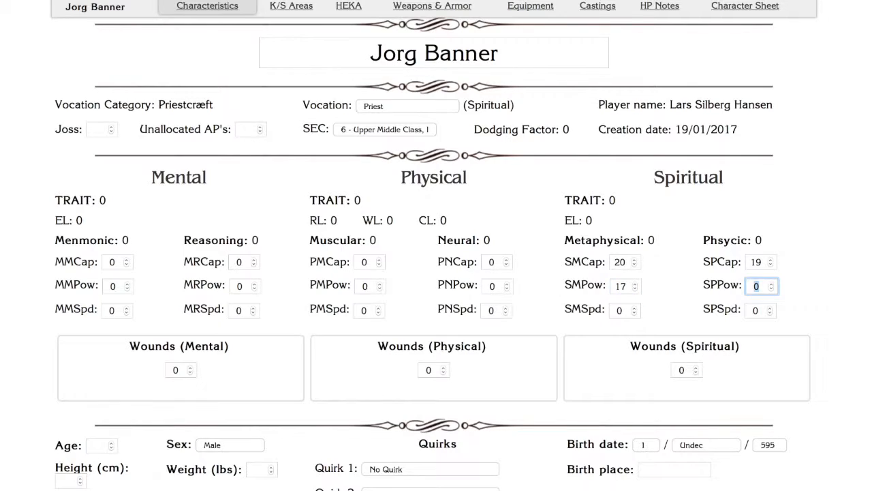
pyautogui.write('18')
pyautogui.click(619, 310)
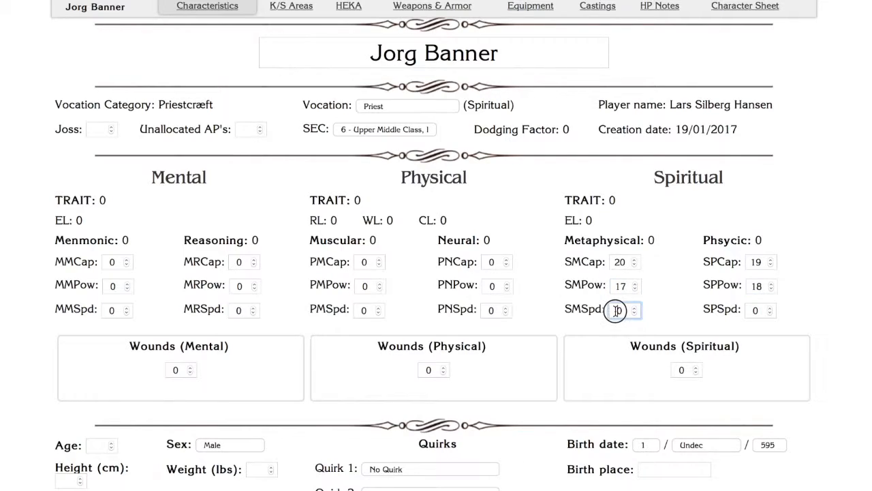
pyautogui.write('17')
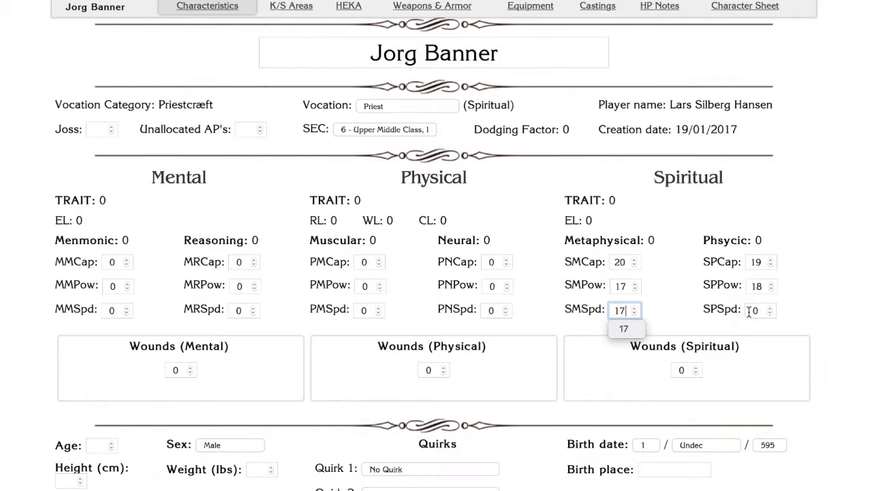
pyautogui.click(768, 311)
pyautogui.write('16')
# Set the Mental characteristics to MMCap 16, MRCap 15, MMPow 15, MRPow 14, MMSpd 13 and MRSpd 13
pyautogui.click(115, 263)
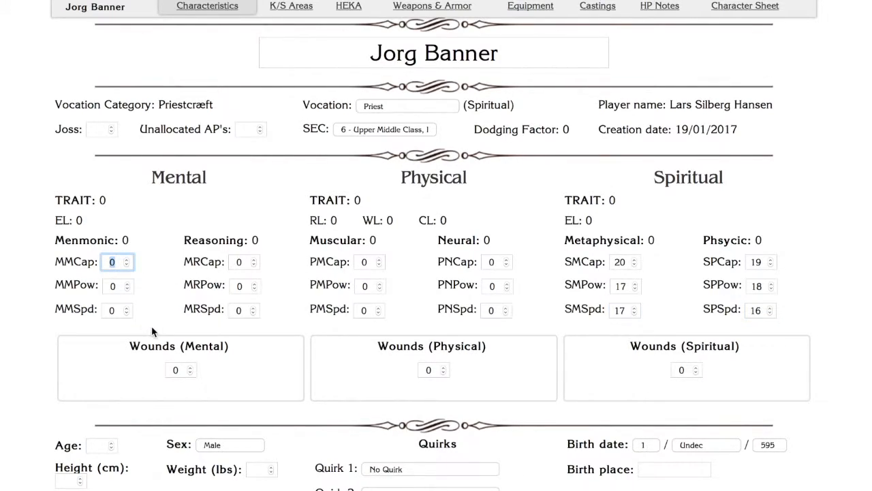
pyautogui.write('16')
pyautogui.press('Tab')
pyautogui.write('15')
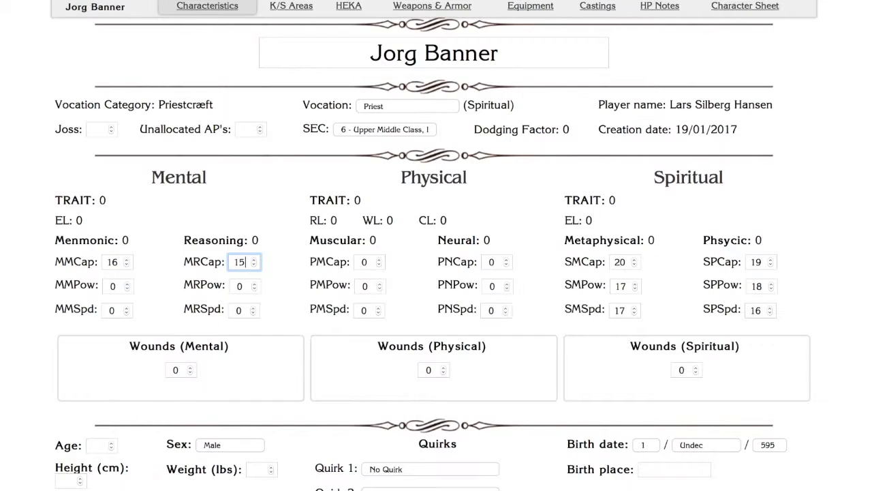
pyautogui.click(114, 286)
pyautogui.write('15')
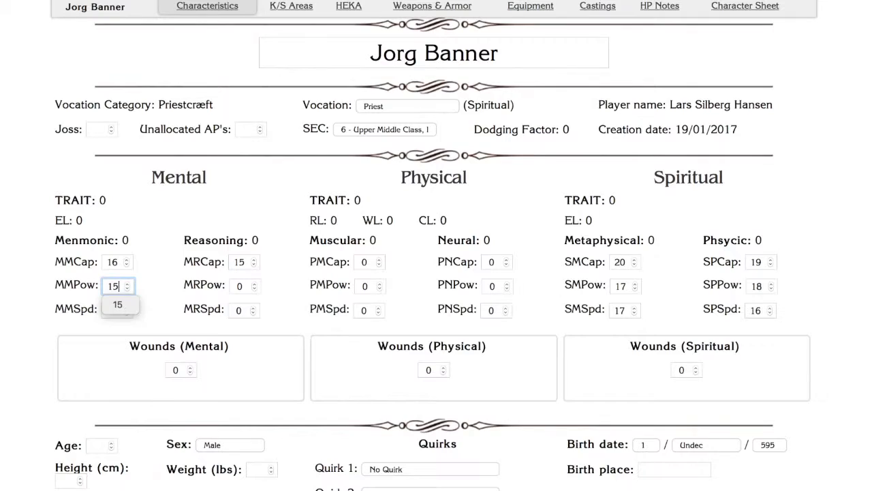
pyautogui.press('Tab')
pyautogui.write('14')
pyautogui.click(108, 310)
pyautogui.write('13')
pyautogui.press('Tab')
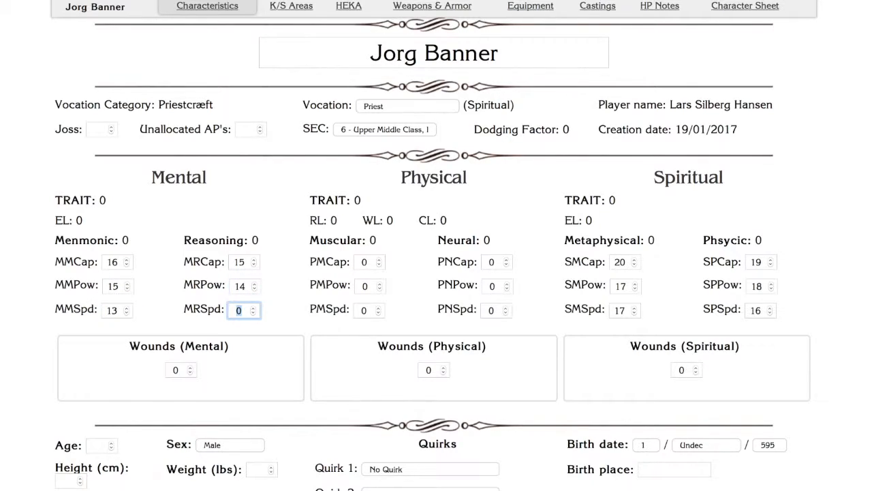
pyautogui.write('13')
# Set the Physical characteristics PMCap to 15, PNCap to 16, PMPow to 13 and PMSpd to 12
pyautogui.doubleClick(357, 263)
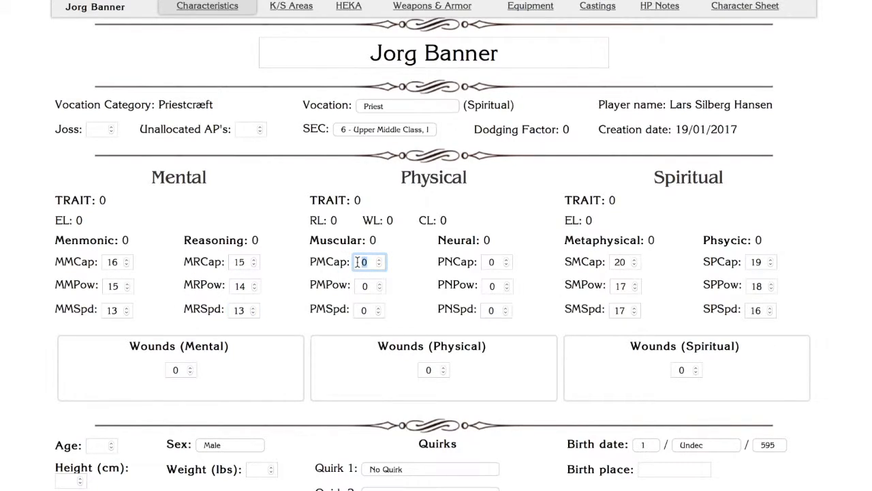
pyautogui.write('15')
pyautogui.press('Tab')
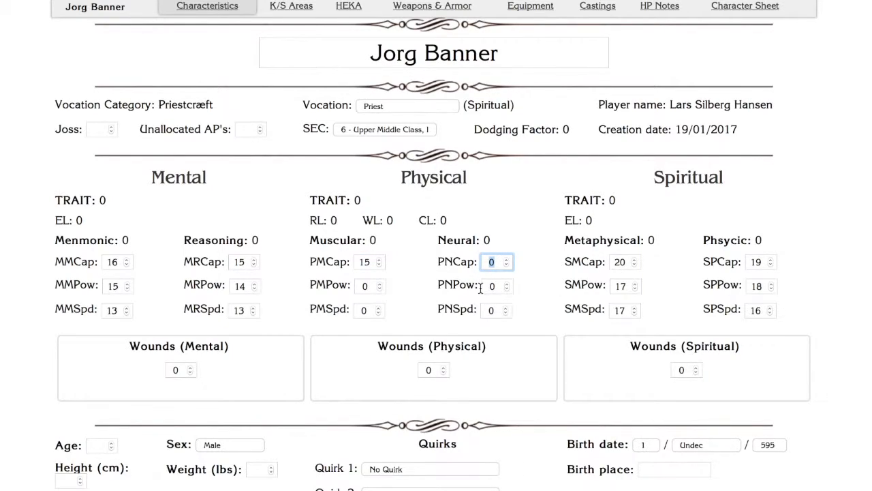
pyautogui.write('16')
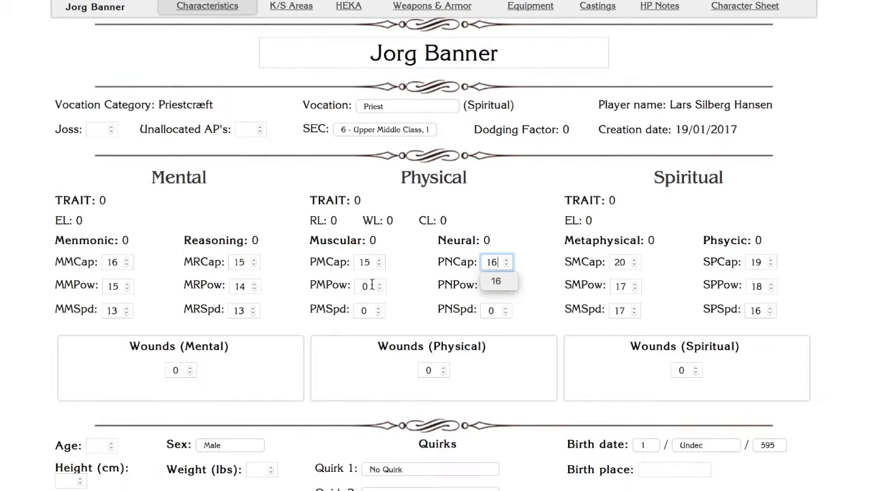
pyautogui.moveTo(372, 285); pyautogui.dragTo(357, 286)
pyautogui.write('13')
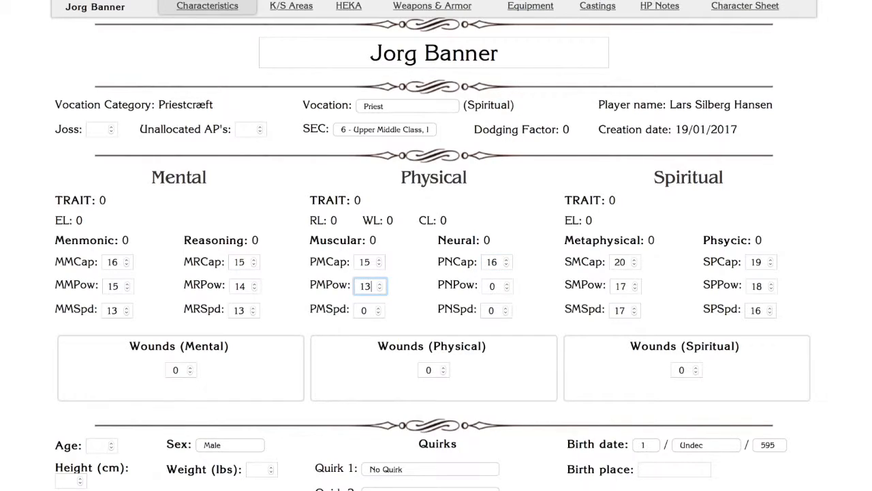
pyautogui.click(416, 308)
pyautogui.moveTo(375, 310); pyautogui.dragTo(355, 310)
pyautogui.write('12')
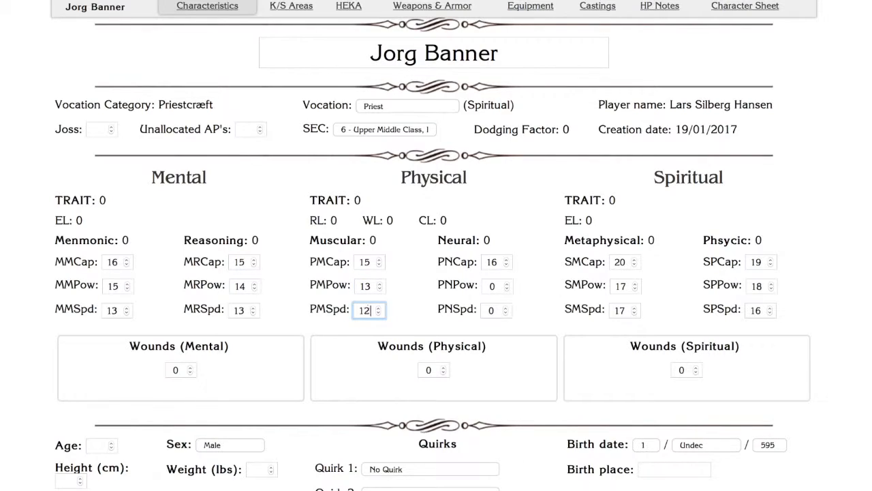
# Set the Neural characteristics PNPow to 14 and PNSpd to 13, and save the persona's update
pyautogui.click(404, 283)
pyautogui.moveTo(497, 288); pyautogui.dragTo(485, 286)
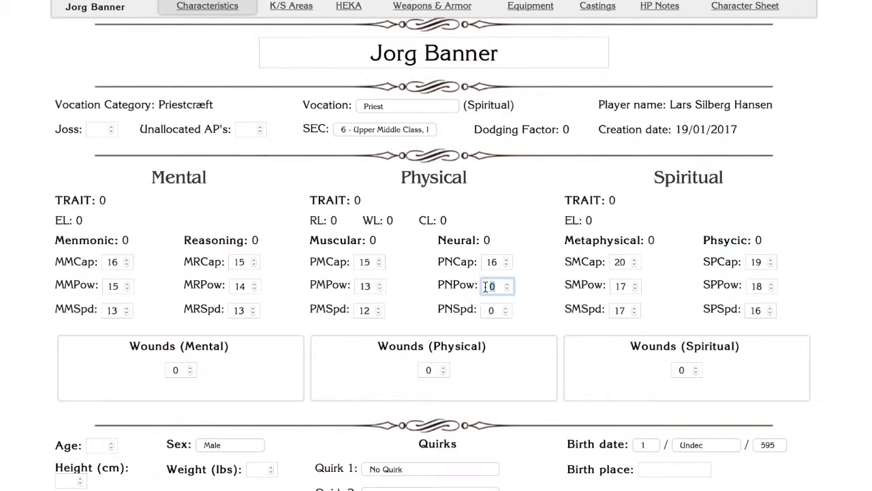
pyautogui.write('14')
pyautogui.click(496, 306)
pyautogui.moveTo(494, 308); pyautogui.dragTo(479, 309)
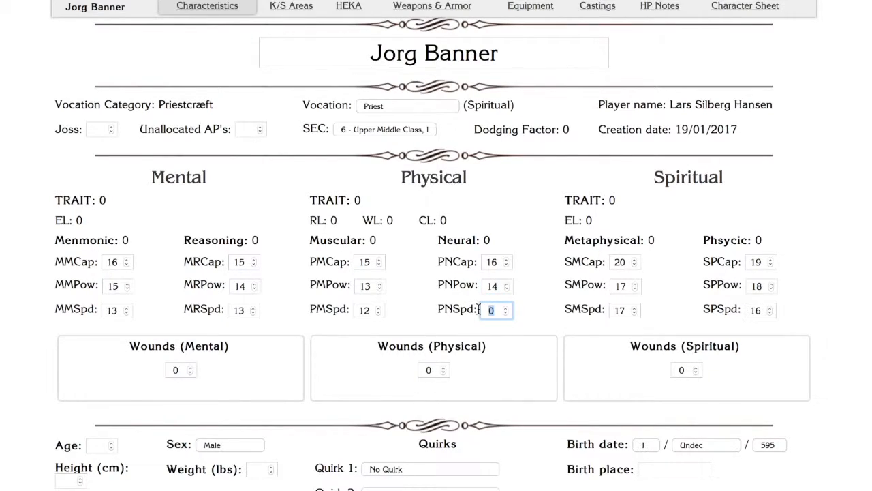
pyautogui.write('13')
pyautogui.scroll(-2, 559, 308)
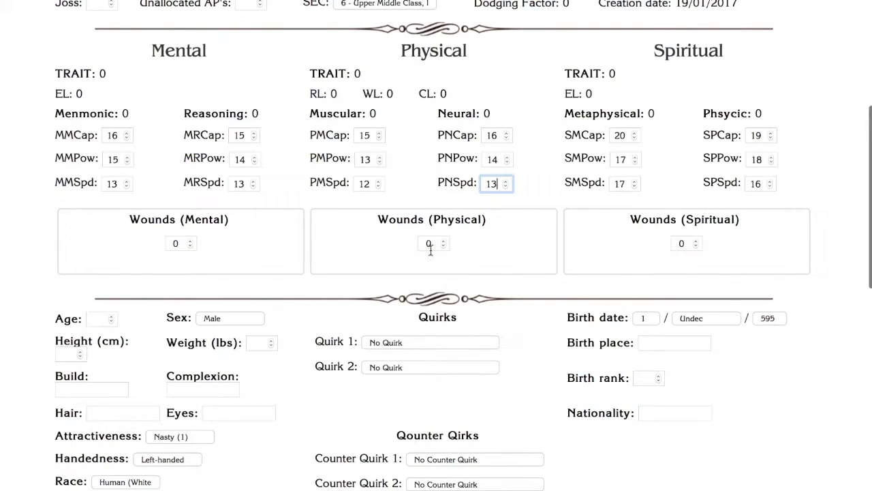
pyautogui.scroll(-4, 531, 285)
pyautogui.scroll(-4, 530, 286)
pyautogui.click(765, 436)
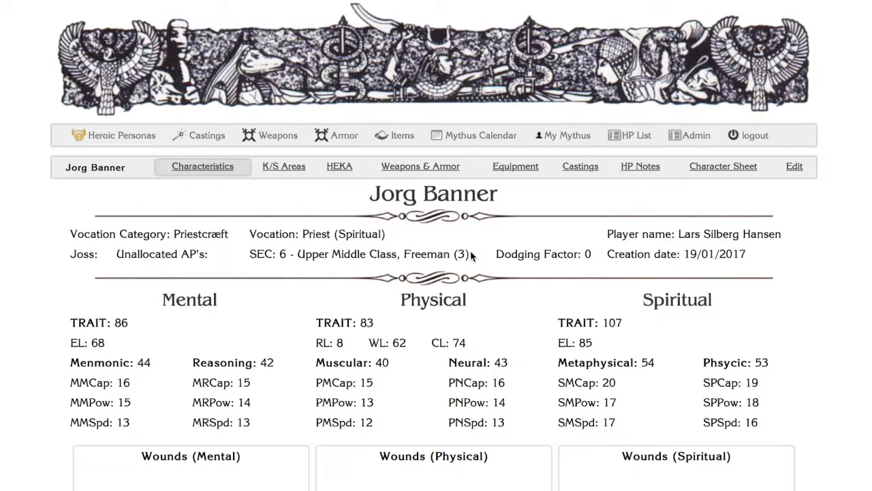
# Examine the calculated traits, wound levels and healing rates on the saved persona's characteristics page
pyautogui.scroll(-2, 422, 236)
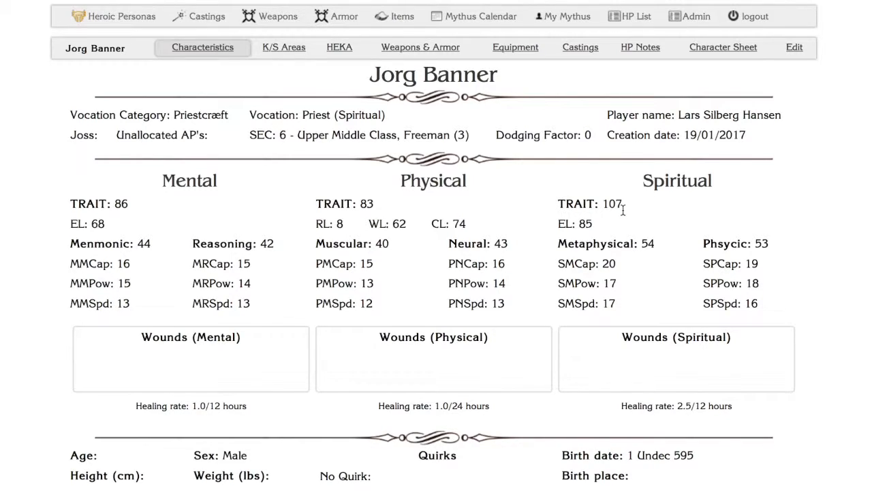
pyautogui.scroll(-1, 623, 331)
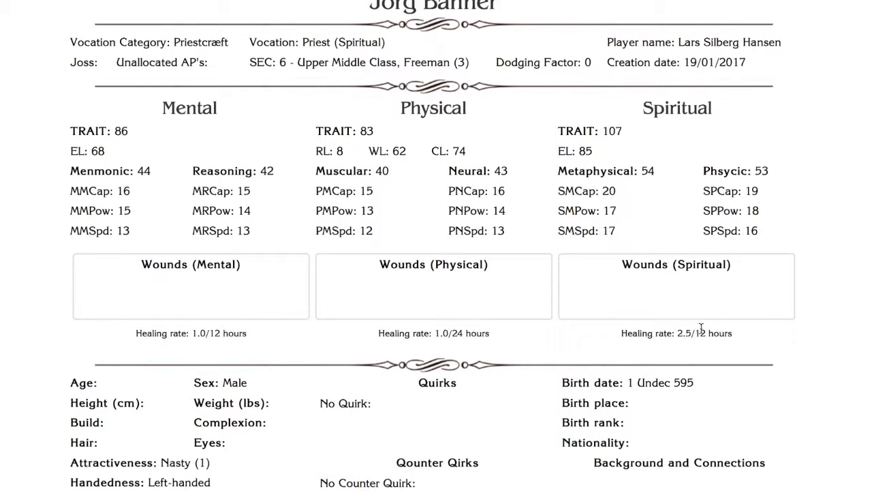
pyautogui.scroll(2, 702, 327)
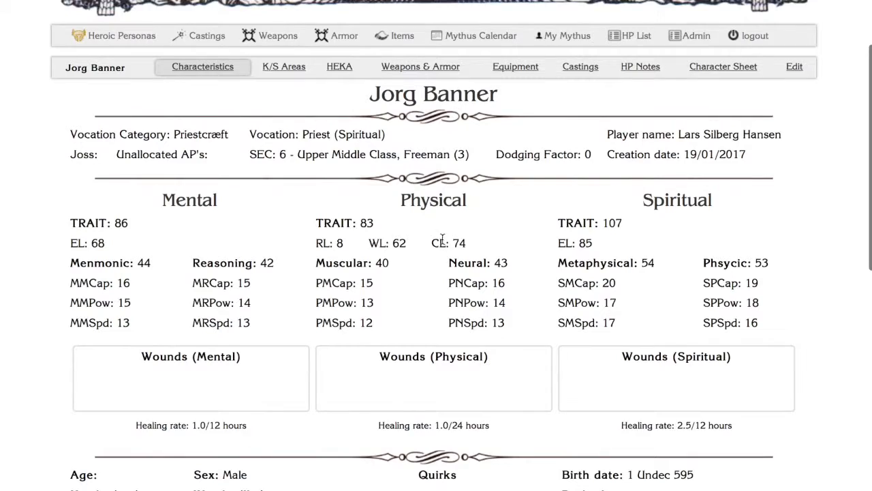
pyautogui.scroll(-2, 391, 241)
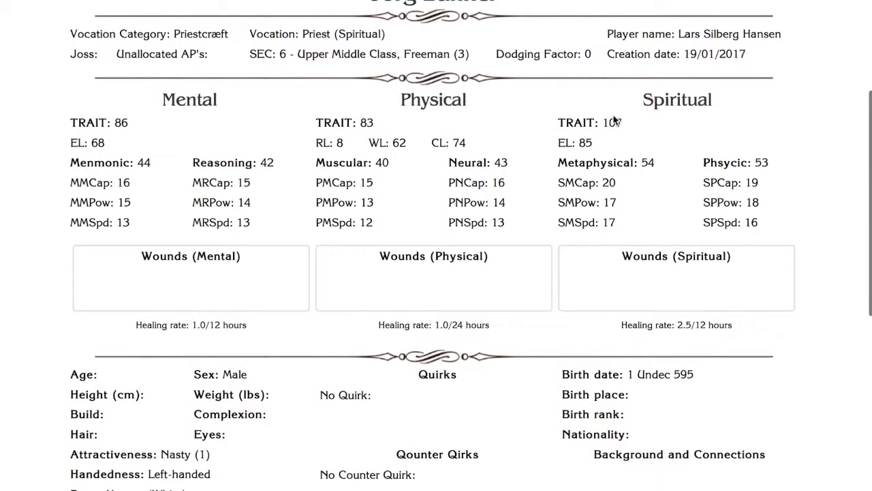
pyautogui.scroll(1, 481, 62)
pyautogui.scroll(-1, 481, 61)
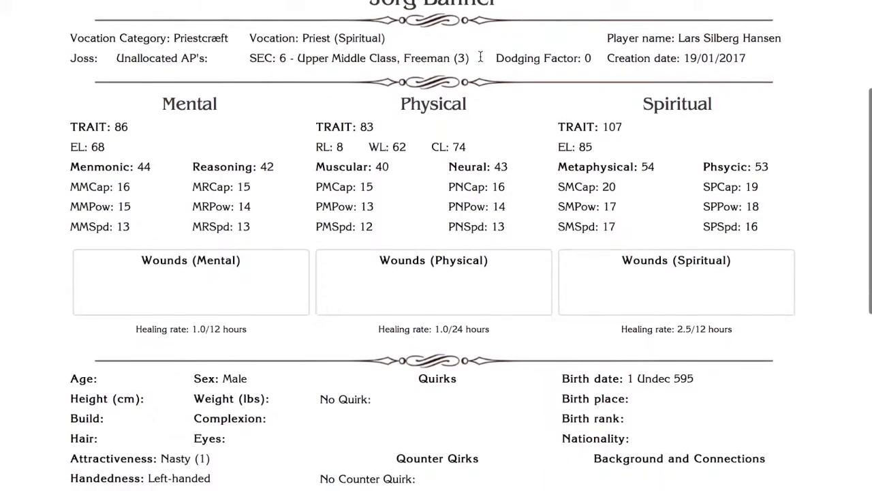
pyautogui.scroll(-2, 354, 264)
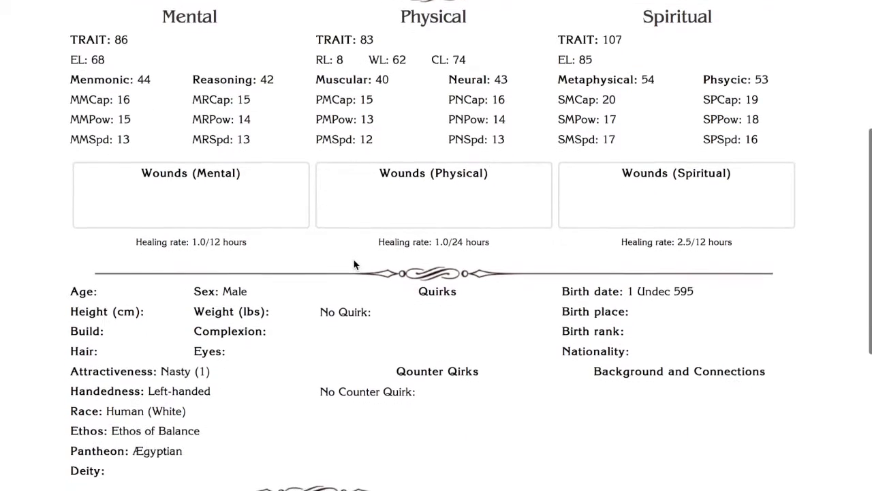
# Record 12 physical wounds directly on the persona's characteristics page
pyautogui.click(429, 204)
pyautogui.write('12')
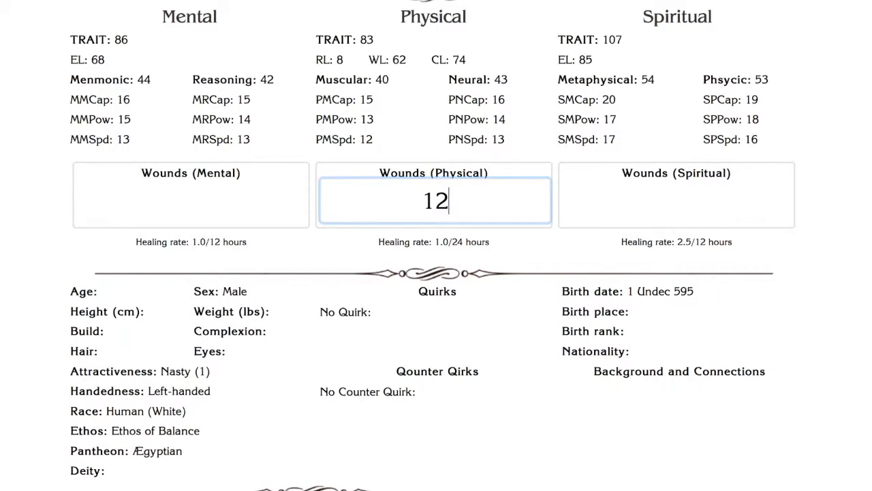
pyautogui.click(506, 264)
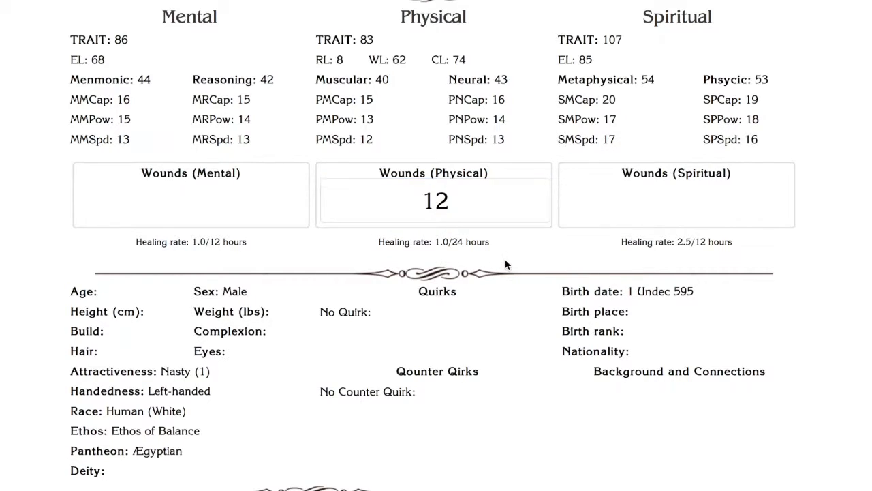
pyautogui.scroll(-3, 505, 259)
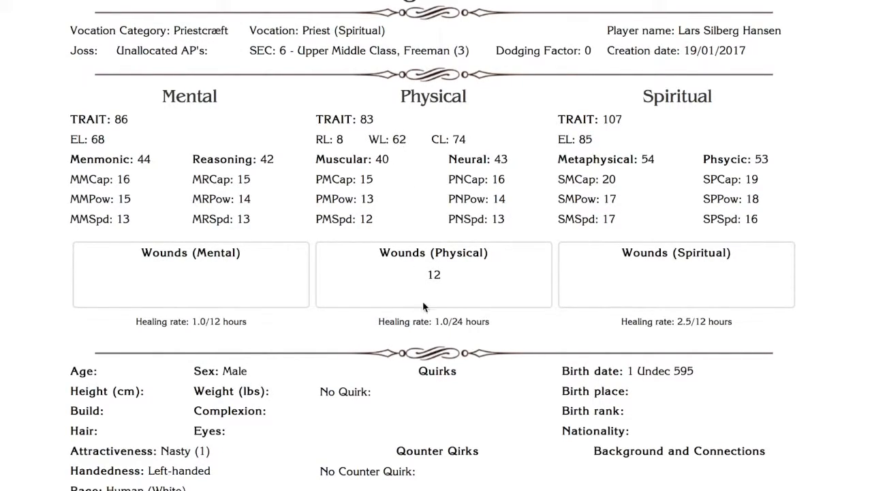
# Change the physical wounds to 65 and highlight the wound status shown beneath the value
pyautogui.doubleClick(440, 279)
pyautogui.write('65')
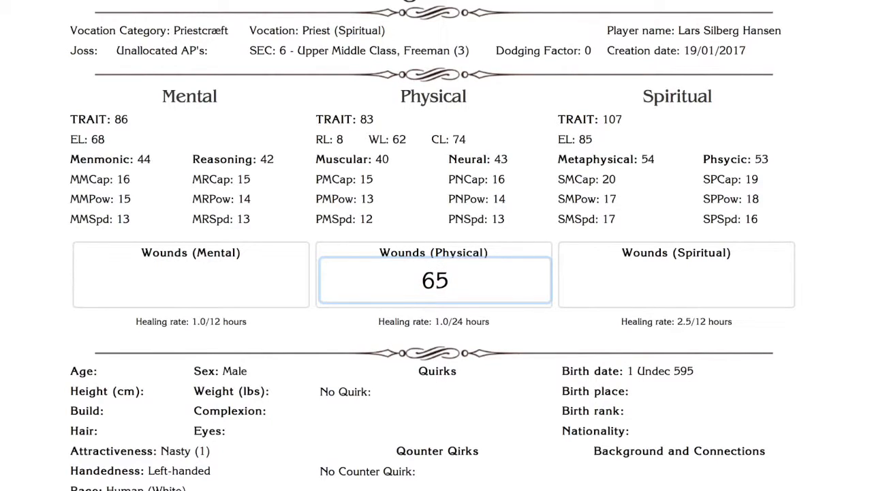
pyautogui.press('Return')
pyautogui.scroll(-3, 469, 351)
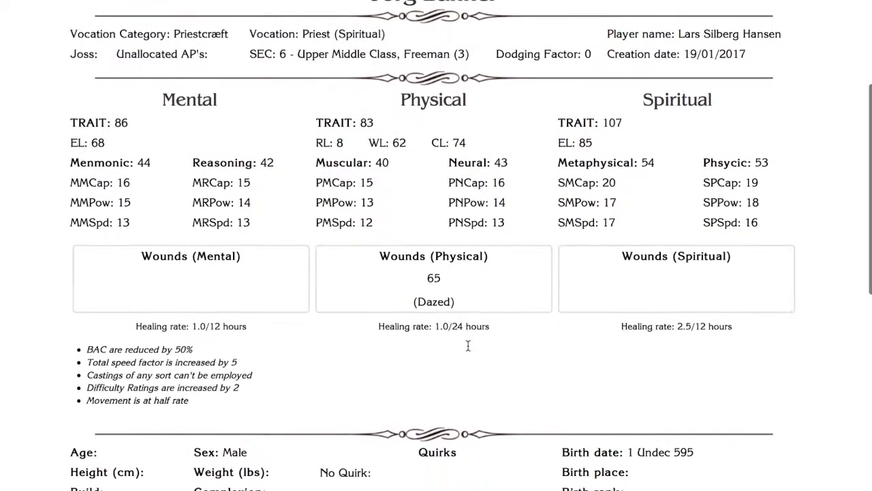
pyautogui.click(445, 301)
pyautogui.moveTo(445, 302); pyautogui.dragTo(415, 301)
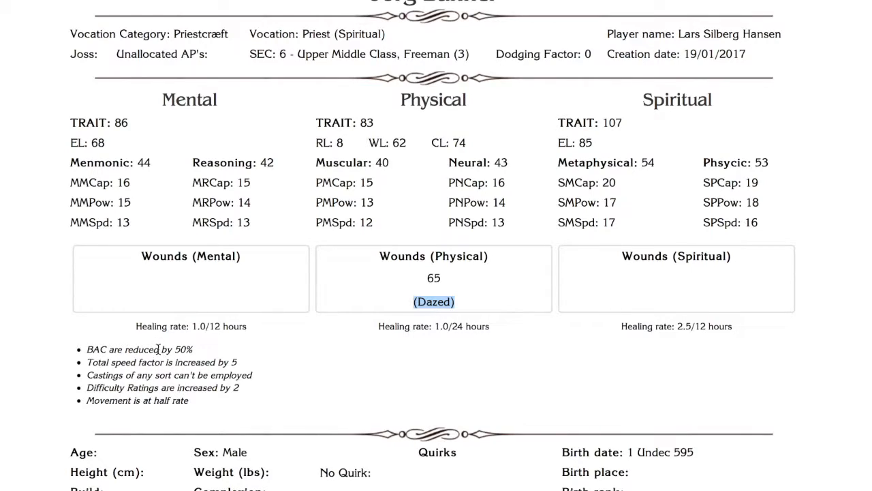
# Clear the physical wounds value on the persona's characteristics page
pyautogui.click(441, 277)
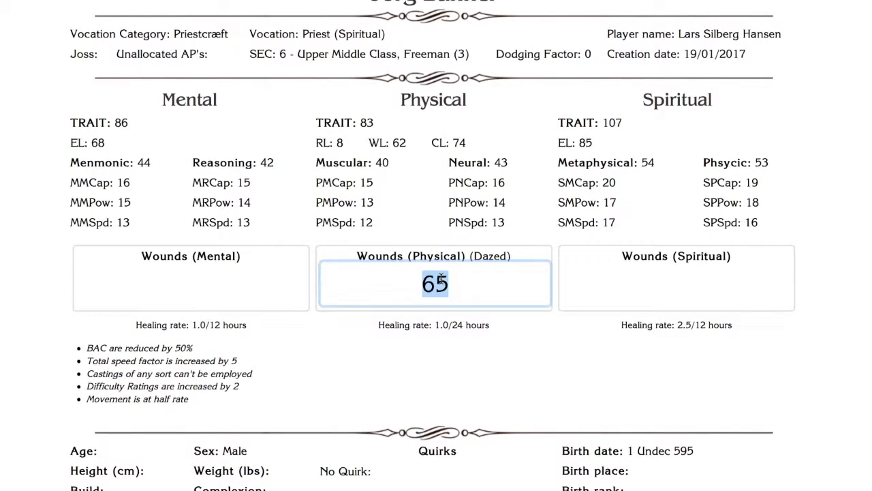
pyautogui.press('BackSpace')
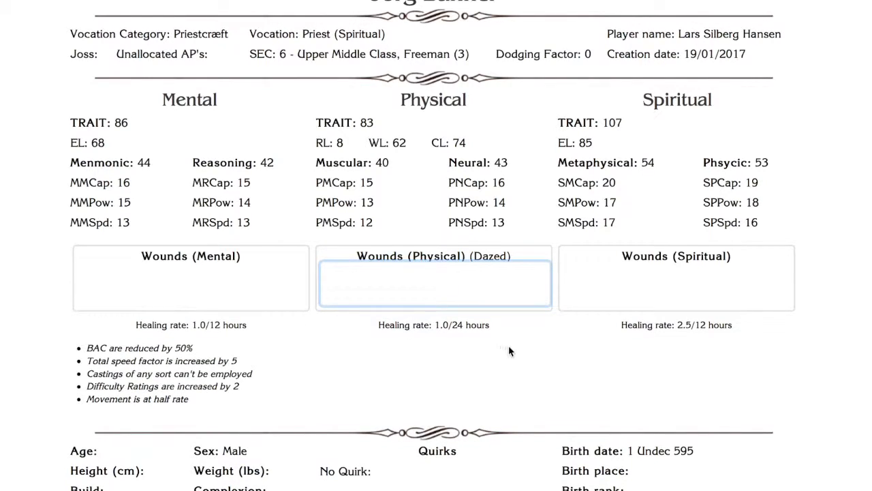
pyautogui.press('Return')
# Open the persona for editing and set its age to 27, height to 179 cm and weight to 180 lbs
pyautogui.scroll(-5, 514, 351)
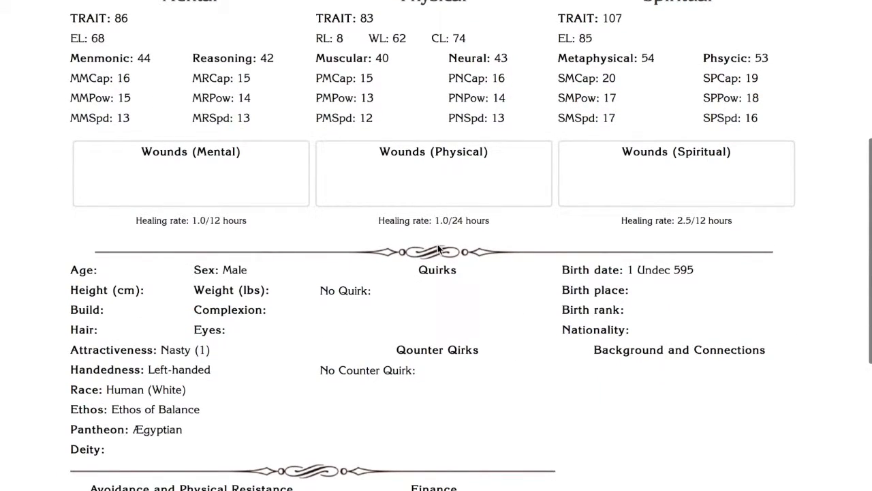
pyautogui.scroll(-2, 471, 280)
pyautogui.scroll(-2, 471, 282)
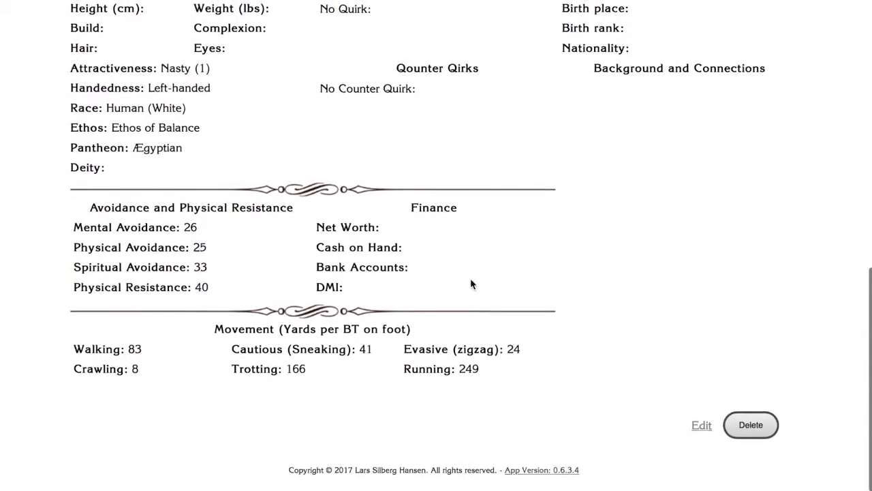
pyautogui.click(700, 372)
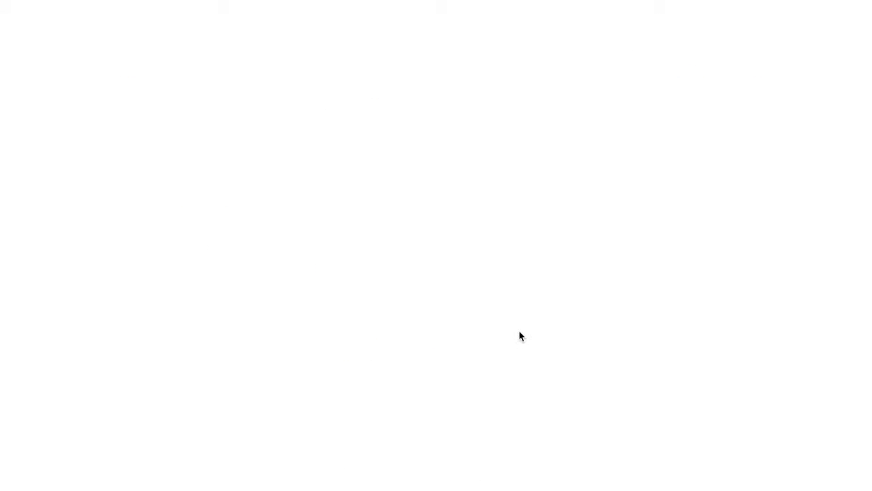
pyautogui.scroll(-6, 520, 334)
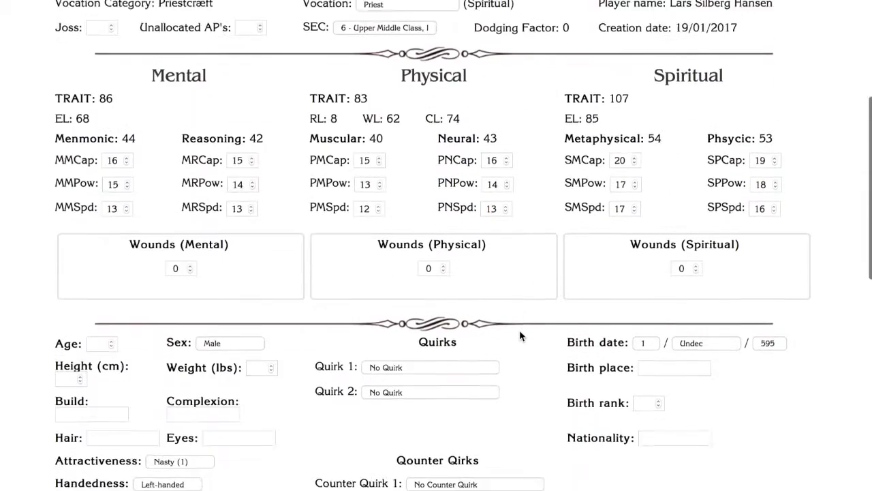
pyautogui.scroll(-1, 520, 330)
pyautogui.click(99, 140)
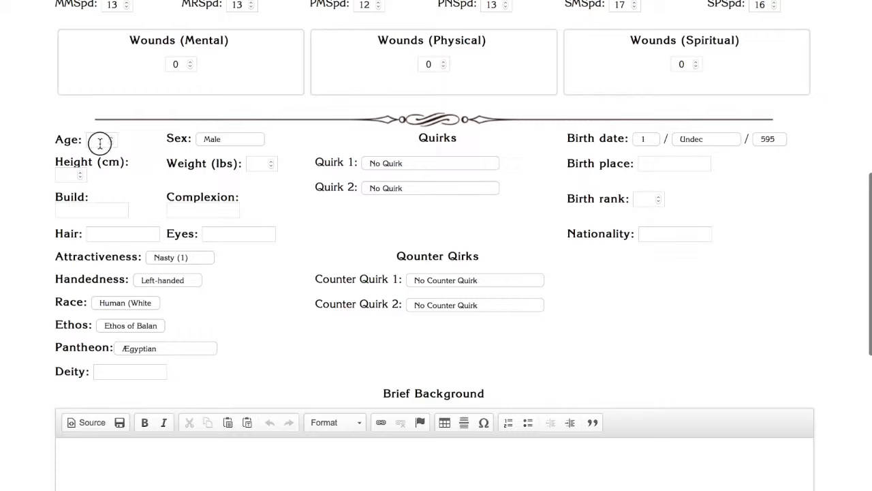
pyautogui.write('27')
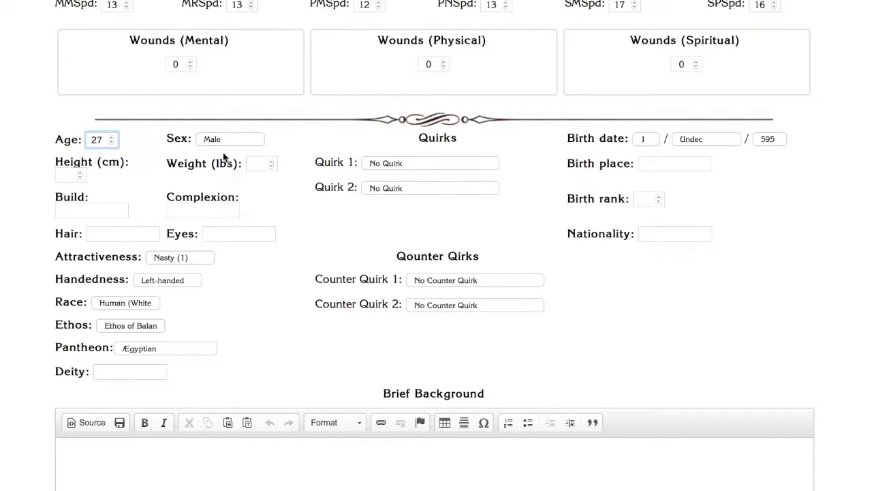
pyautogui.click(67, 176)
pyautogui.write('179')
pyautogui.click(226, 162)
pyautogui.write('180')
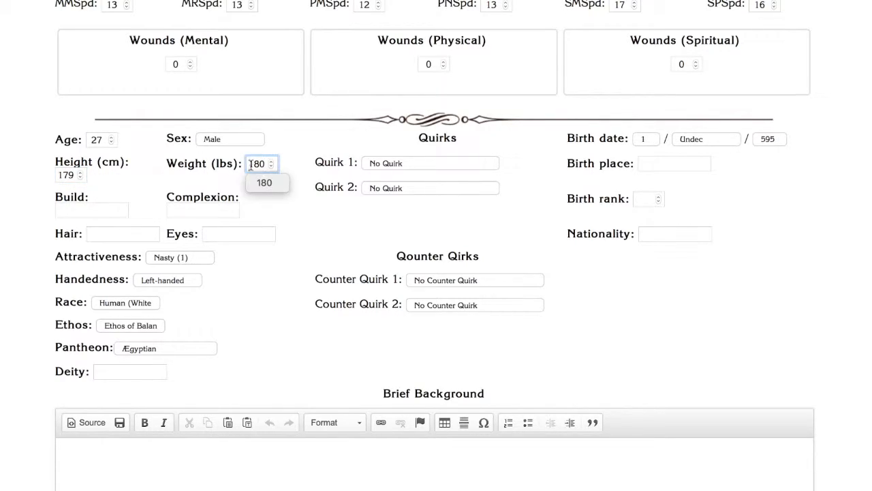
pyautogui.click(298, 246)
# Describe the persona's build as Slim and its complexion as Pale
pyautogui.click(88, 210)
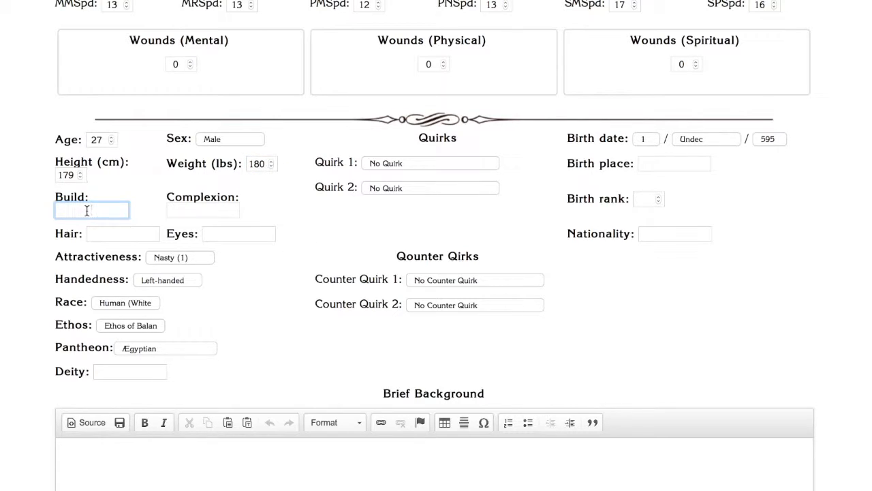
pyautogui.write('Slim')
pyautogui.click(188, 210)
pyautogui.write('Pale')
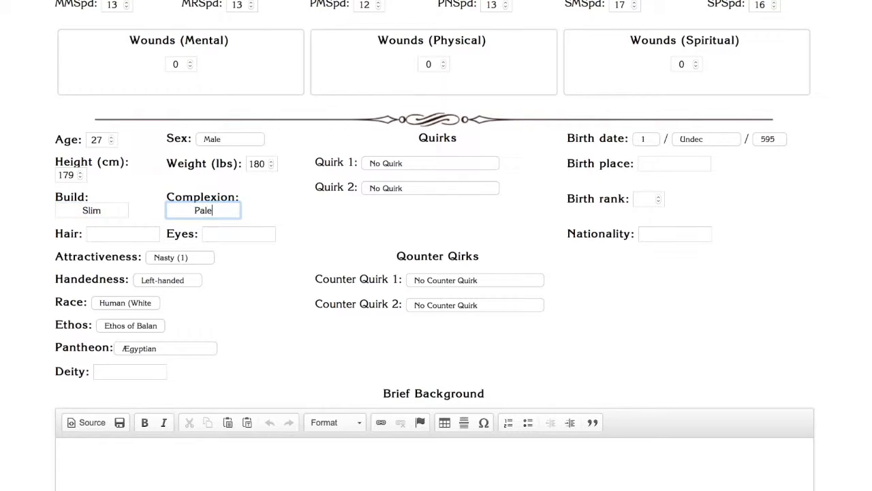
# Set the persona's hair to Dark blonde and its eyes to Black
pyautogui.click(146, 231)
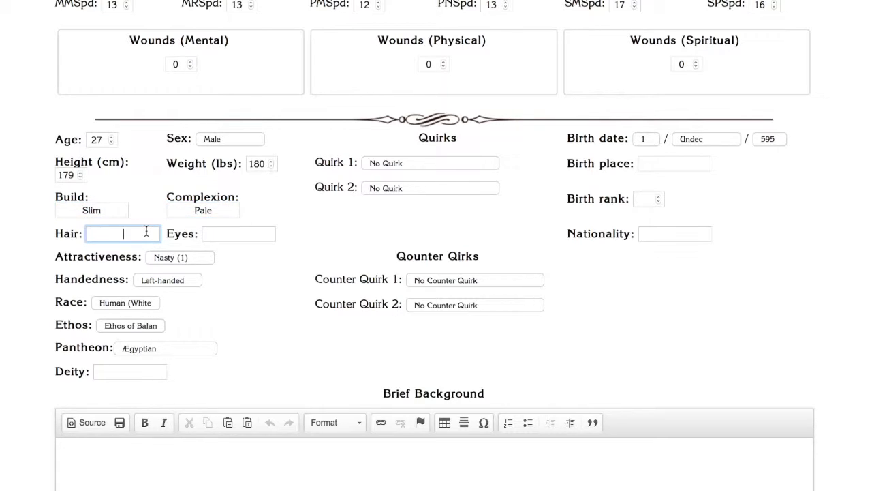
pyautogui.write('Dark blonde')
pyautogui.press('Tab')
pyautogui.write('Dark')
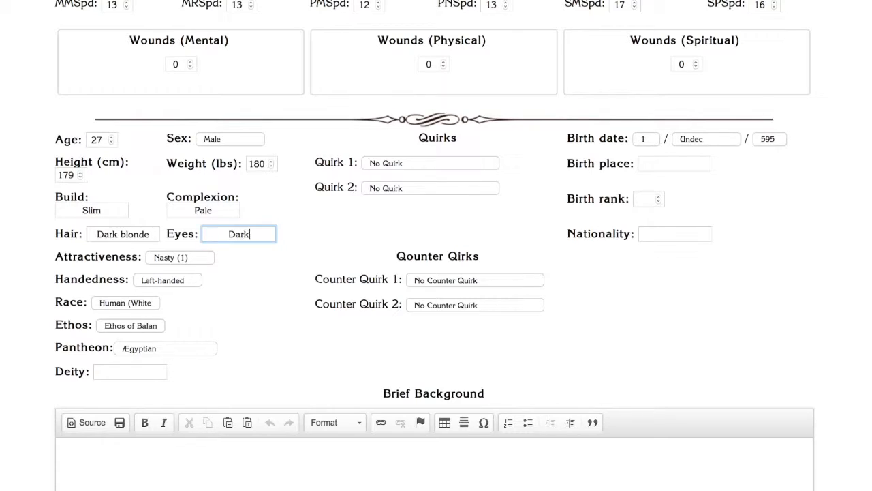
pyautogui.press('BackSpace')
pyautogui.press('BackSpace')
pyautogui.press('BackSpace')
pyautogui.press('BackSpace')
pyautogui.write('Black')
pyautogui.click(274, 267)
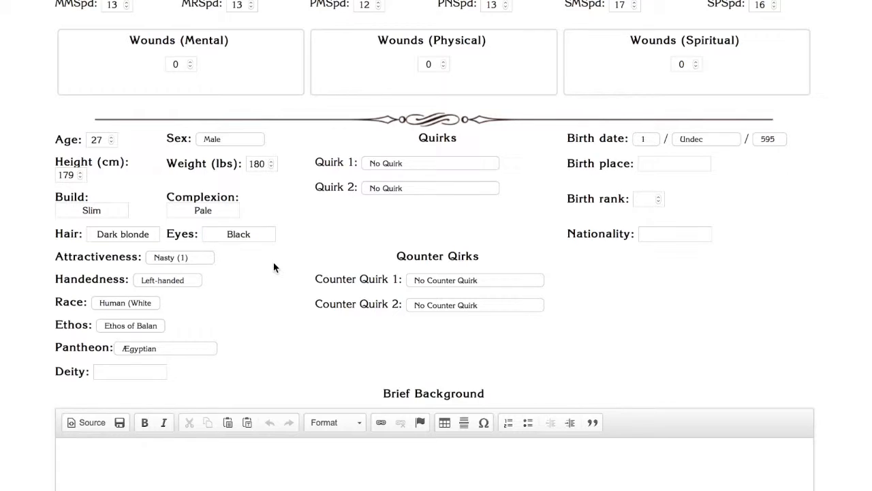
# Set the persona's attractiveness to Homely (6) and its handedness to Right-handed
pyautogui.click(208, 259)
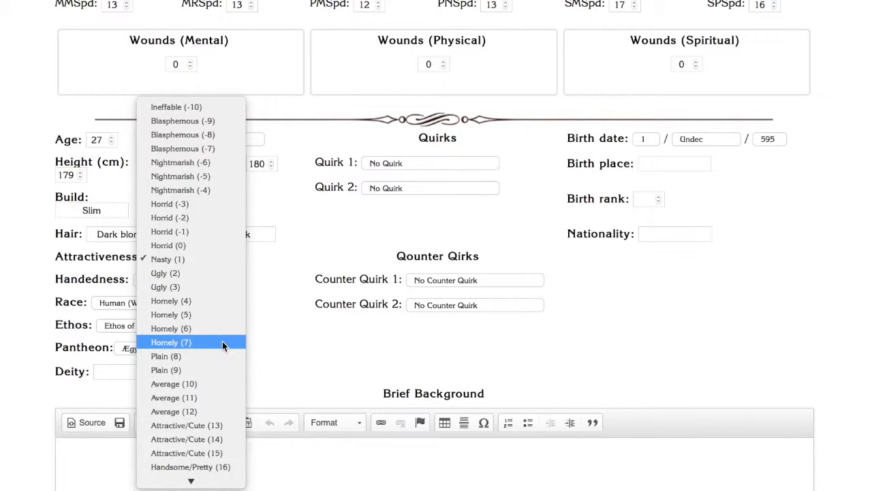
pyautogui.scroll(-5, 214, 354)
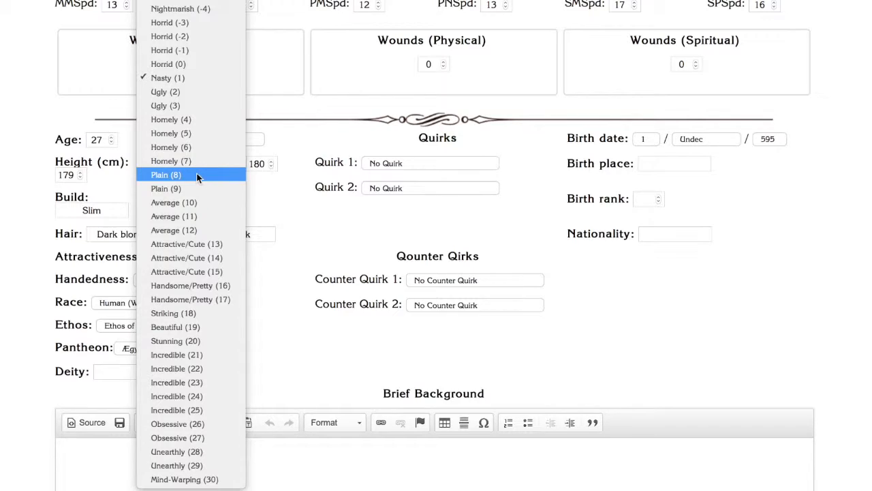
pyautogui.press('Escape')
pyautogui.click(264, 298)
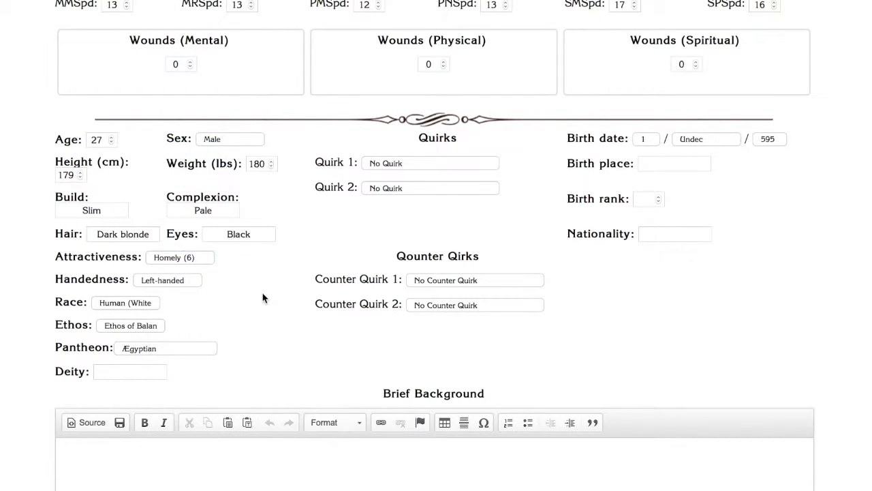
pyautogui.click(194, 282)
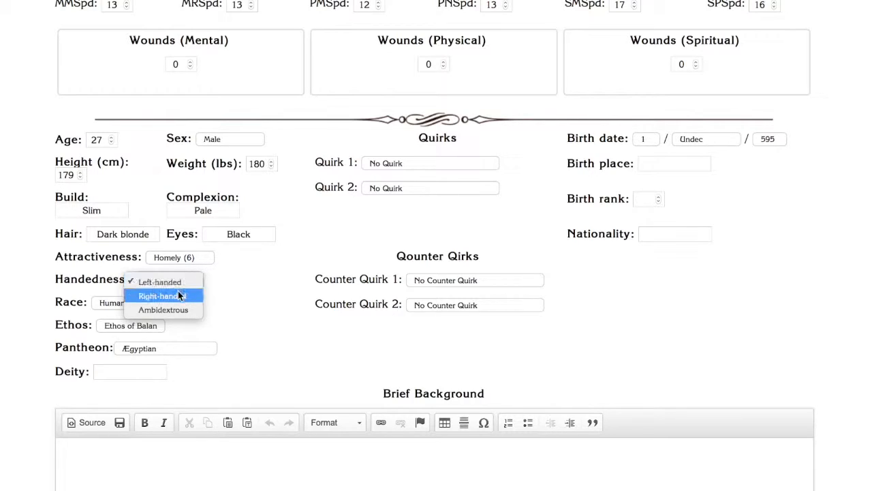
pyautogui.click(178, 291)
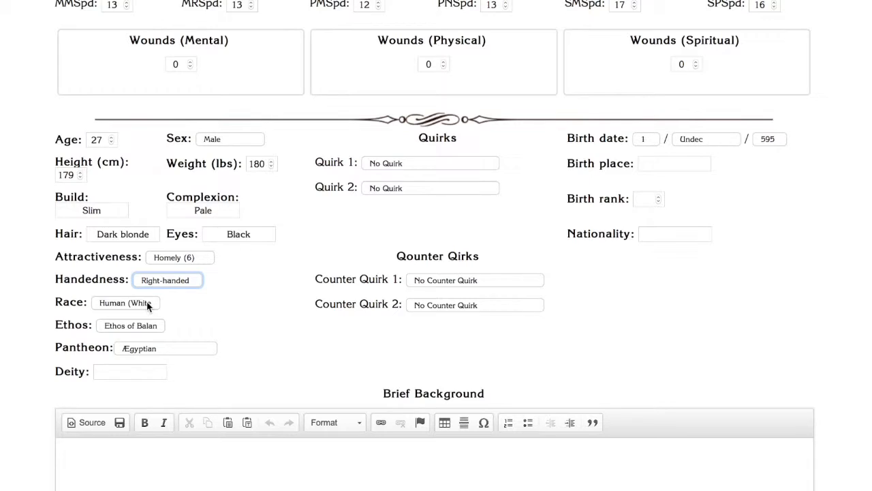
# Choose Ethos of Sunlight as the persona's ethos and Kelltic as its pantheon
pyautogui.click(156, 326)
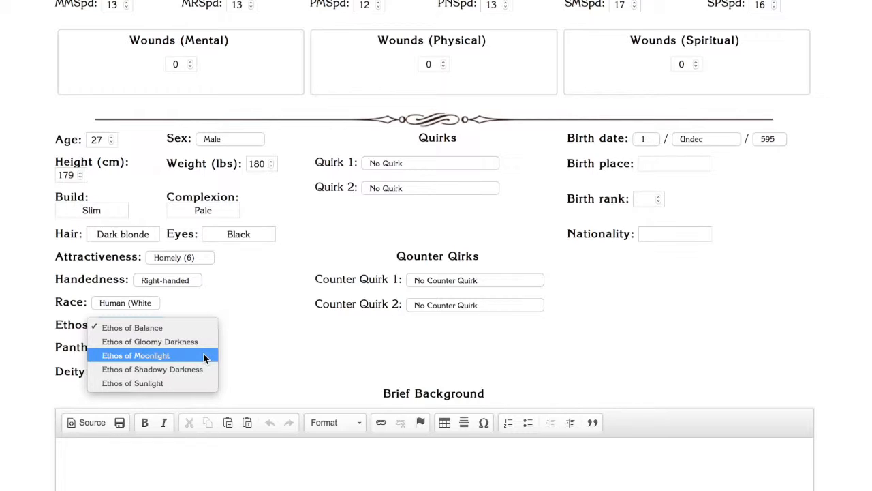
pyautogui.click(191, 382)
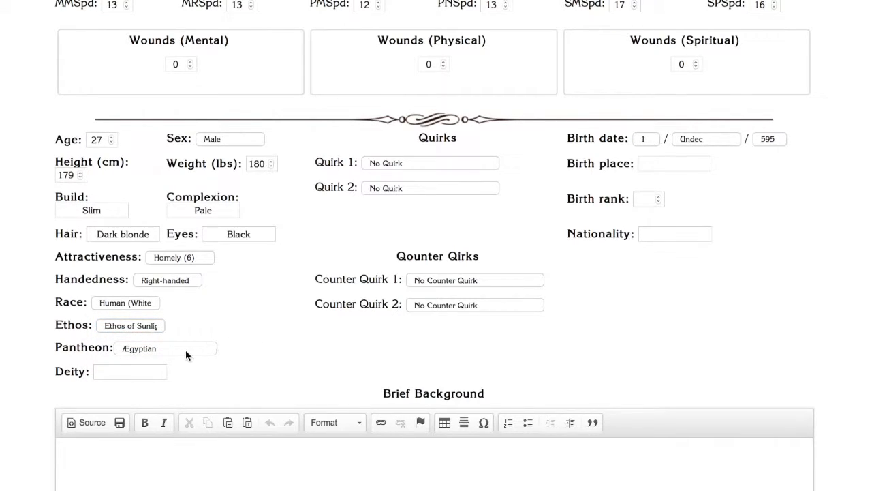
pyautogui.click(187, 353)
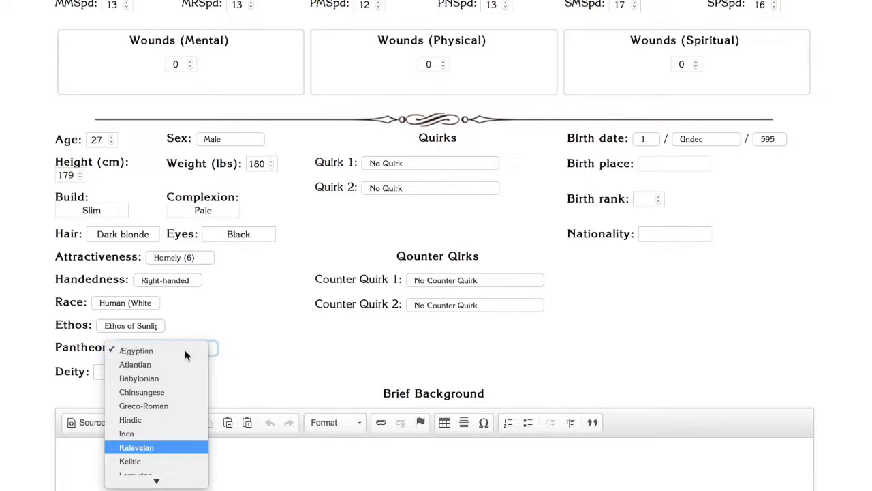
pyautogui.click(139, 461)
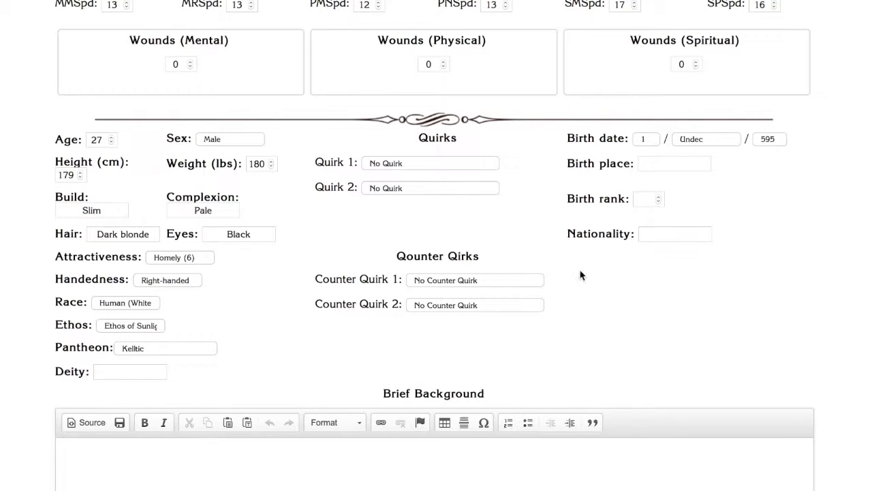
# Assign Memorize written material (47-48) as the persona's first quirk, keeping No Quirk for the second
pyautogui.click(481, 163)
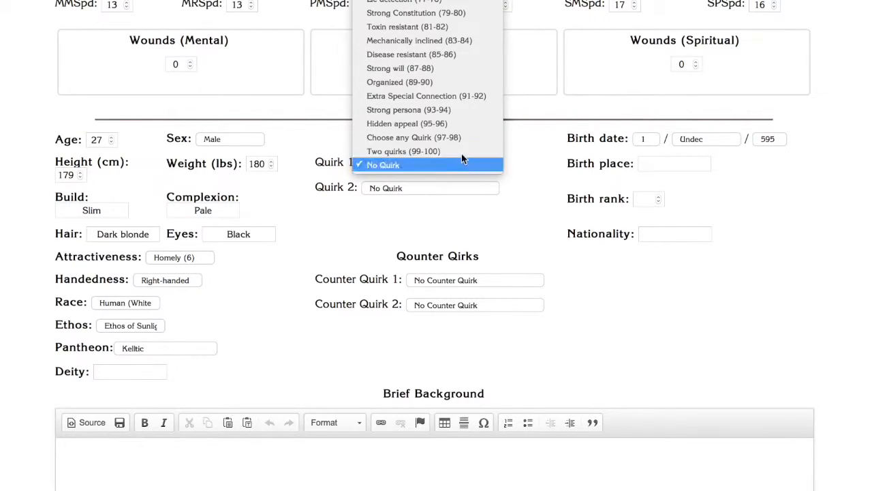
pyautogui.scroll(10, 456, 102)
pyautogui.scroll(6, 457, 104)
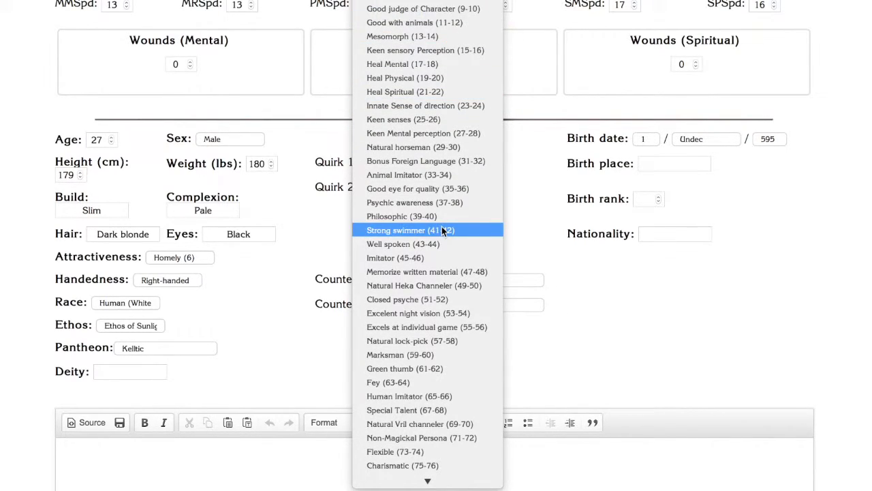
pyautogui.scroll(-5, 442, 228)
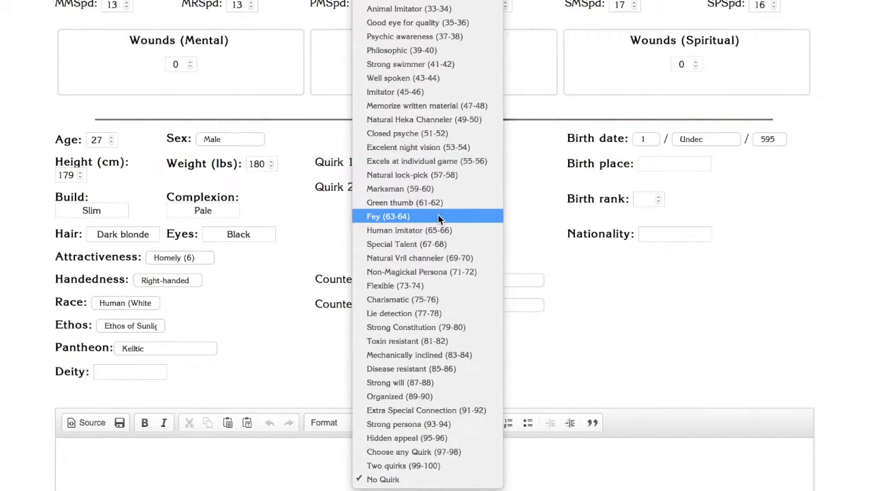
pyautogui.click(440, 106)
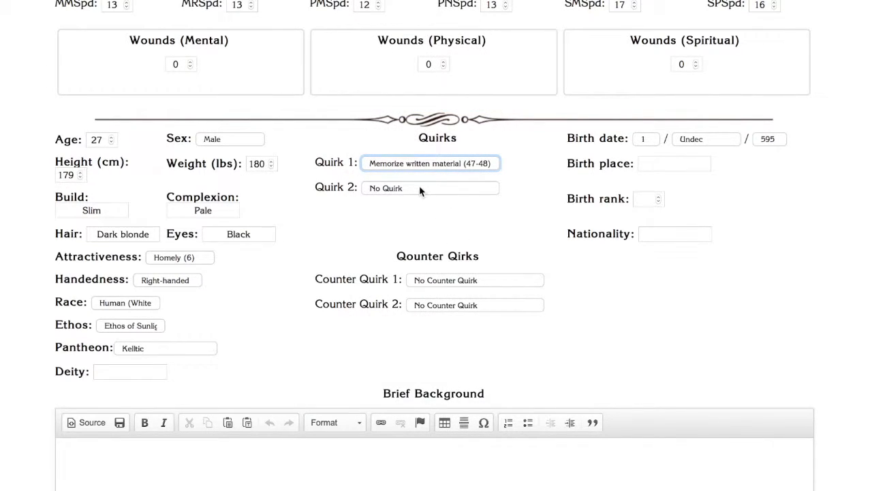
pyautogui.click(423, 189)
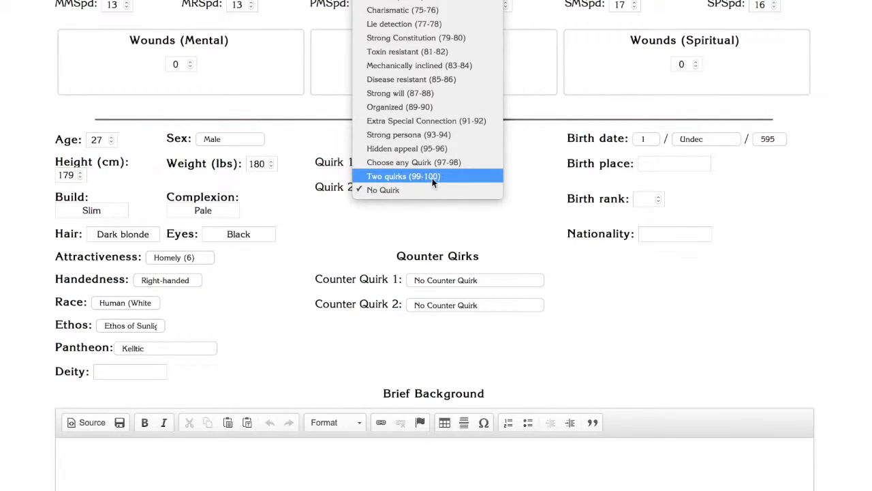
pyautogui.click(489, 230)
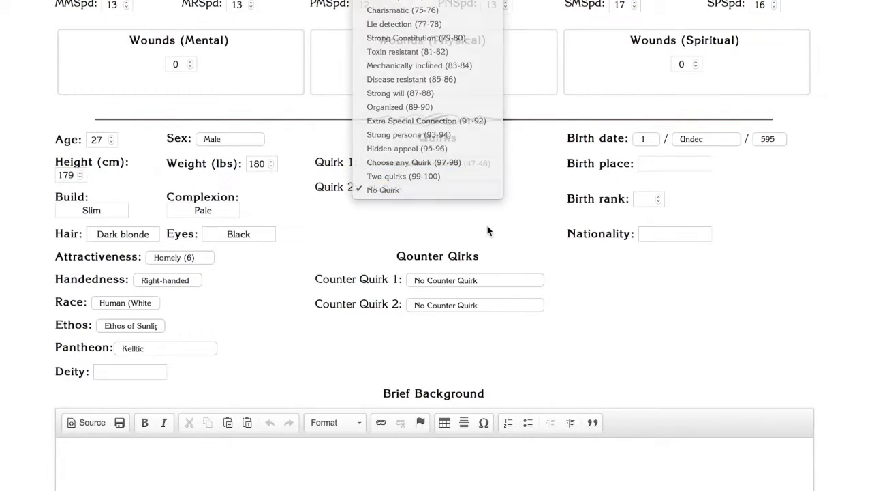
# Assign Non-appeal (79-80) as the persona's first counter quirk
pyautogui.click(479, 285)
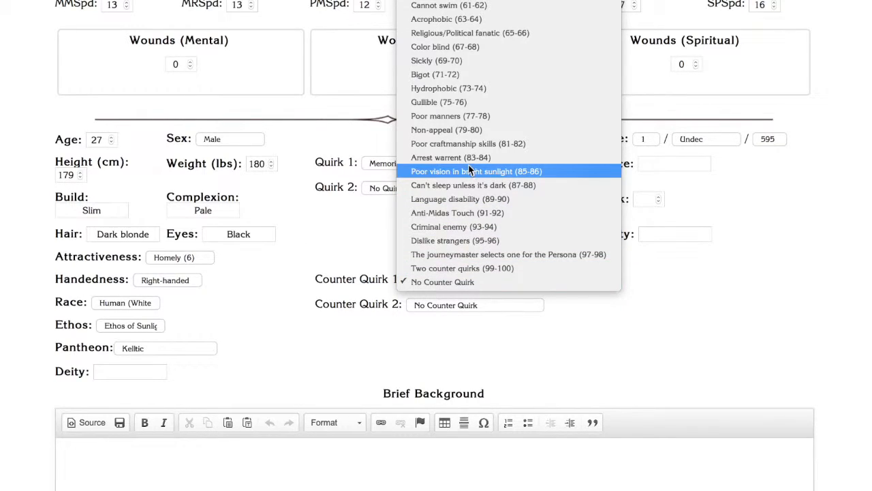
pyautogui.click(466, 133)
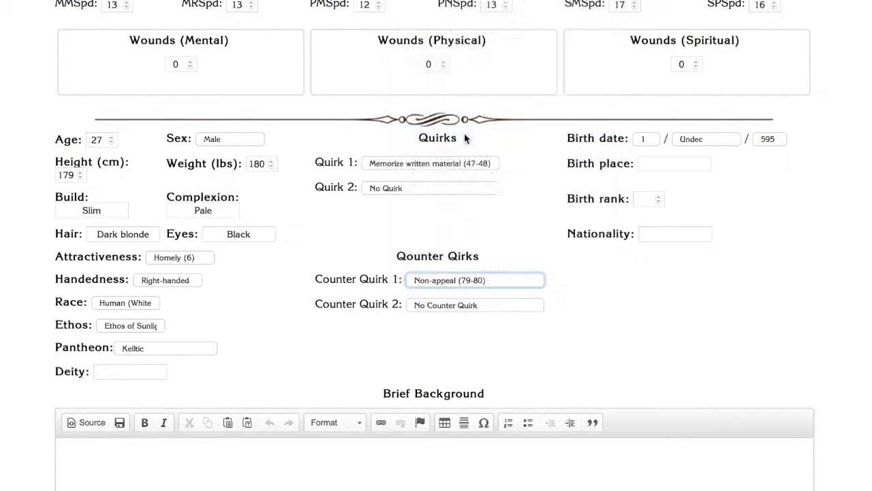
pyautogui.click(629, 358)
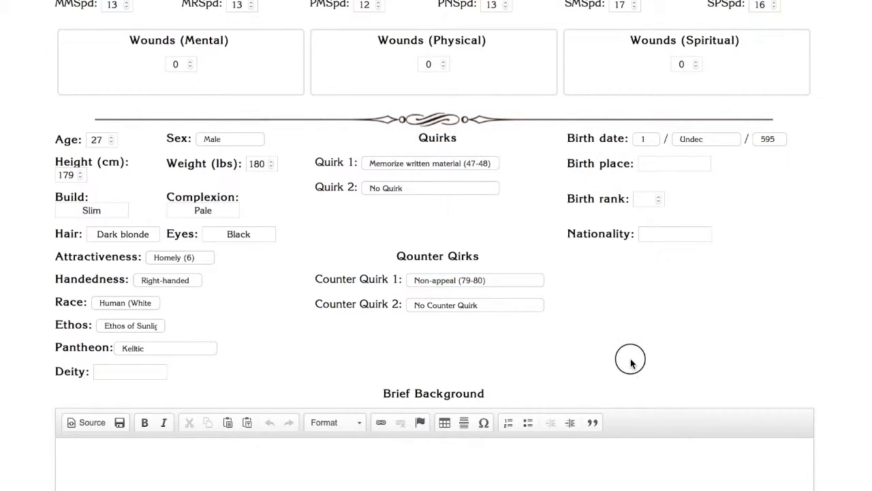
# Enter Lyonesse as the persona's nationality
pyautogui.click(651, 236)
pyautogui.write('Lyonesse')
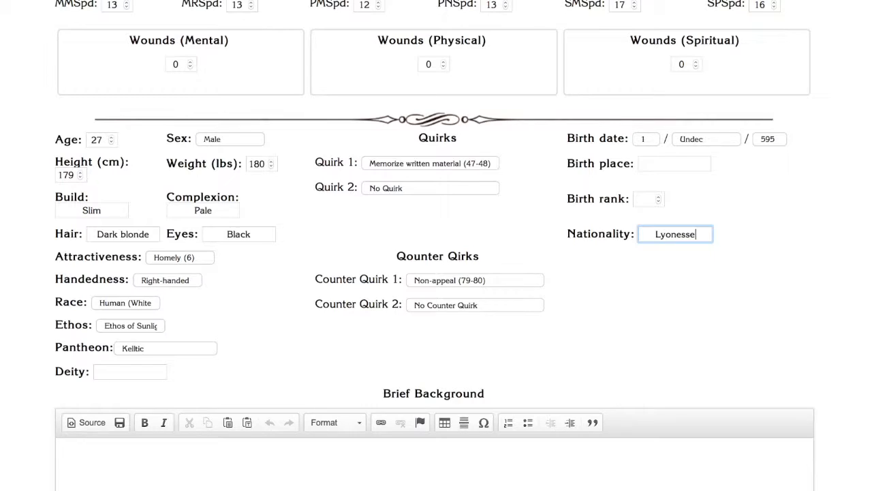
pyautogui.click(743, 204)
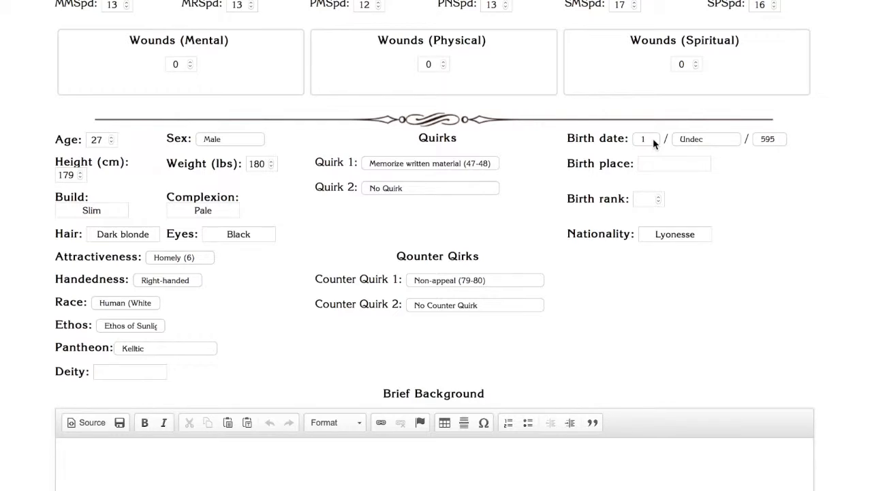
# Choose the year of the persona's birth date
pyautogui.click(768, 142)
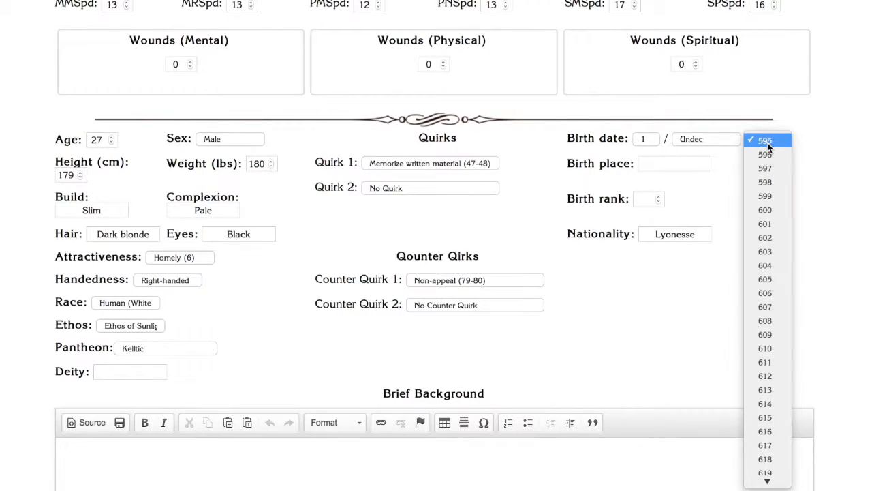
pyautogui.scroll(-10, 763, 354)
pyautogui.scroll(-15, 765, 358)
pyautogui.scroll(-15, 765, 358)
pyautogui.scroll(-15, 765, 359)
pyautogui.scroll(-7, 765, 358)
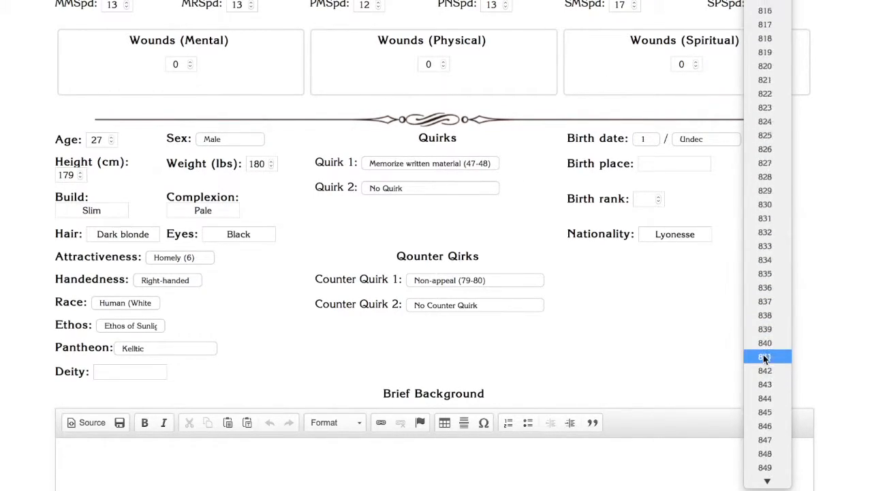
pyautogui.scroll(-8, 763, 355)
pyautogui.scroll(-8, 763, 355)
pyautogui.scroll(-15, 764, 358)
pyautogui.scroll(-10, 764, 359)
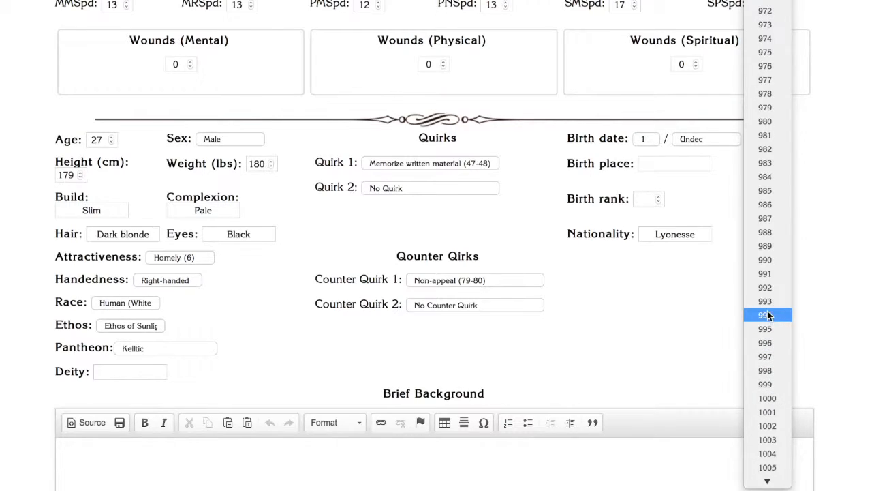
pyautogui.click(774, 232)
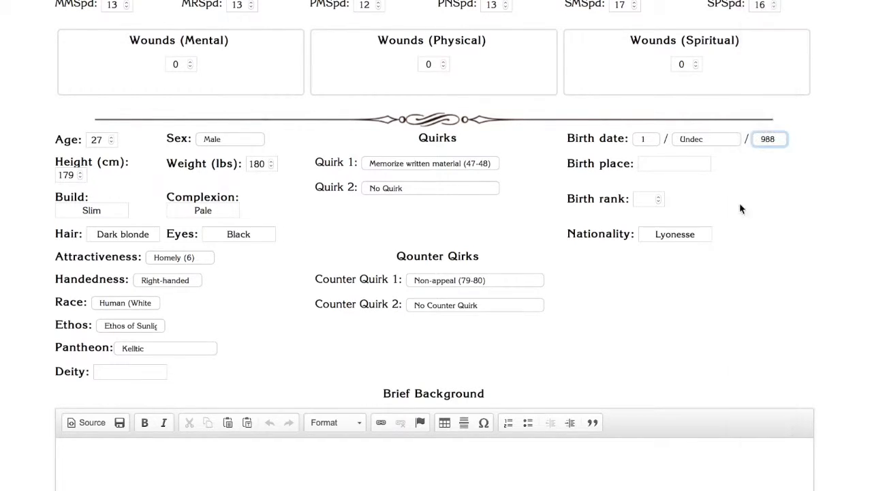
# Choose the month and the day of the persona's birth date
pyautogui.click(715, 139)
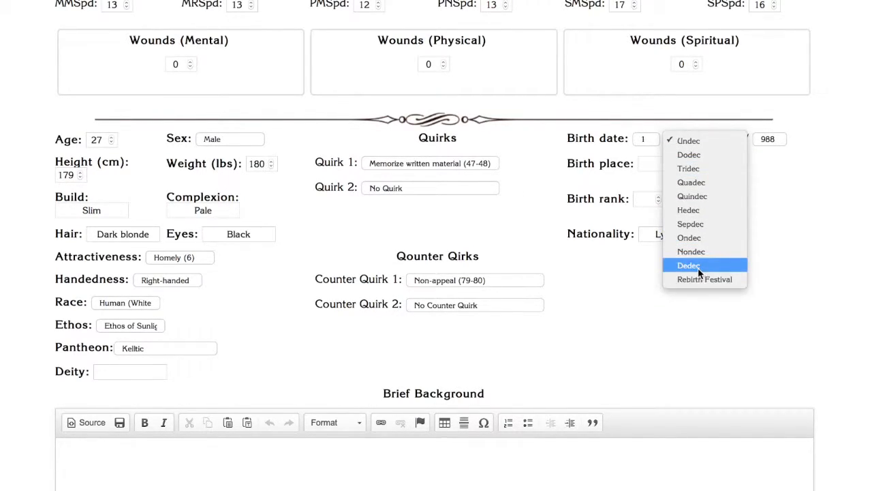
pyautogui.click(695, 228)
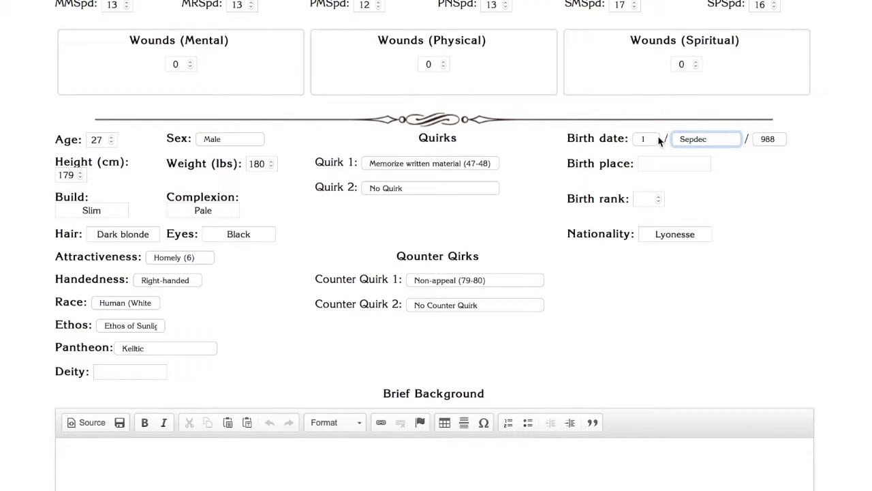
pyautogui.click(644, 139)
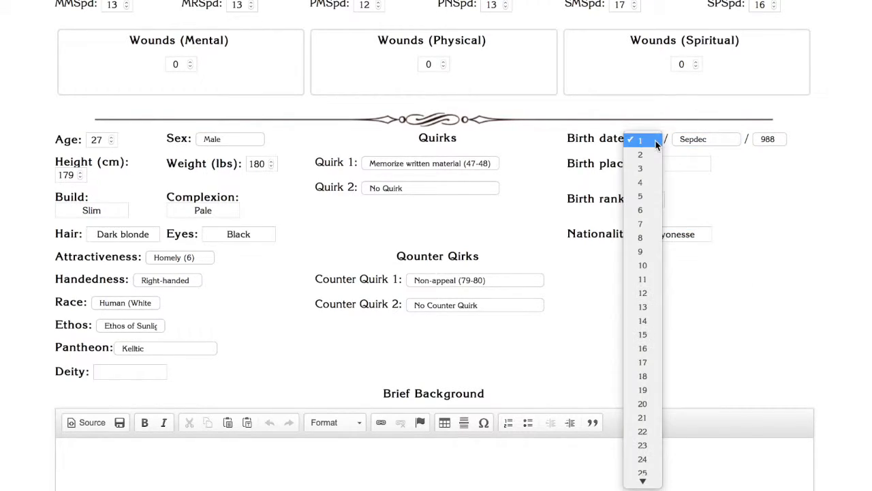
pyautogui.click(652, 432)
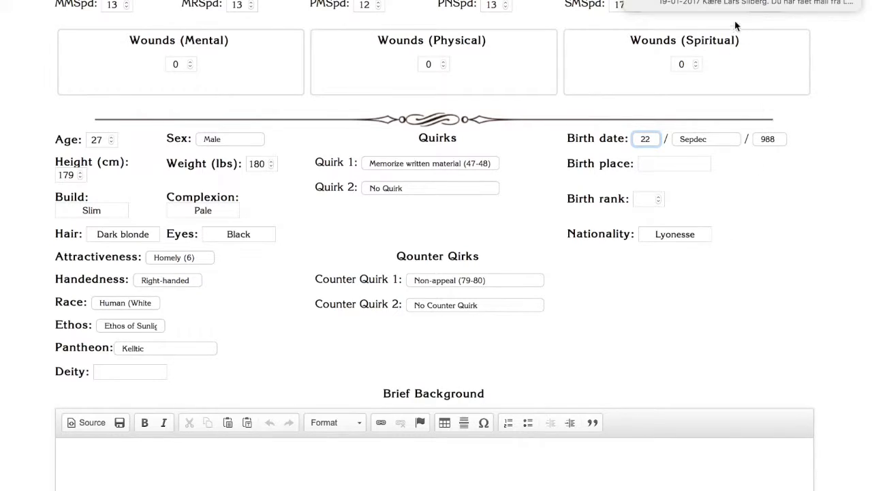
# Enter Tuition as the persona's birth place and set the birth rank to 3
pyautogui.click(652, 166)
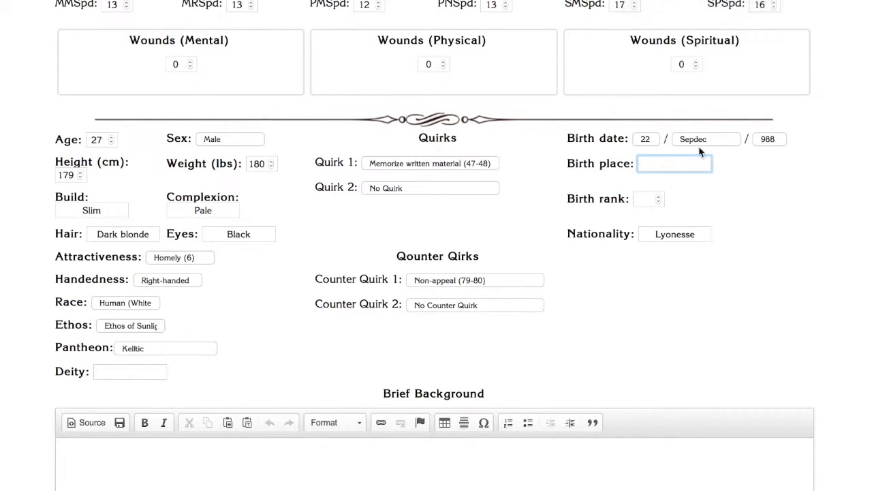
pyautogui.write('Tuition')
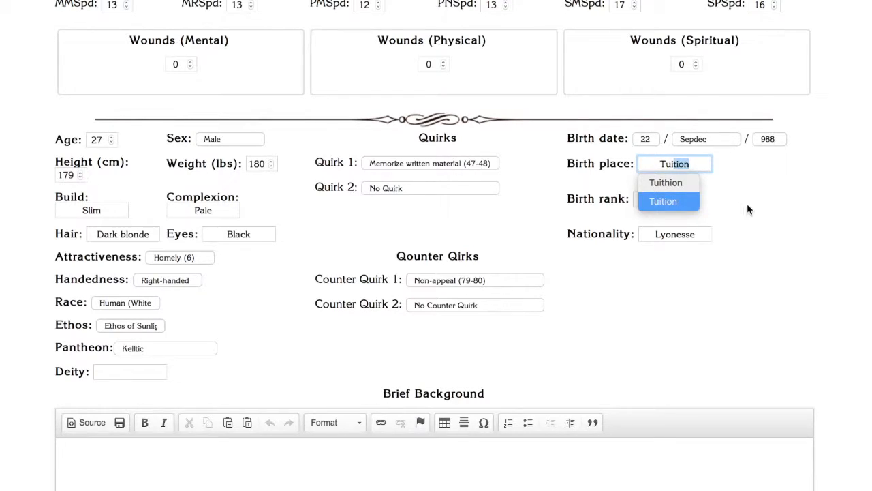
pyautogui.press('Return')
pyautogui.click(641, 198)
pyautogui.write('3')
pyautogui.click(700, 293)
# Set the persona's net worth to 65000 and its cash on hand to 1500 in the finance section
pyautogui.scroll(-1, 699, 293)
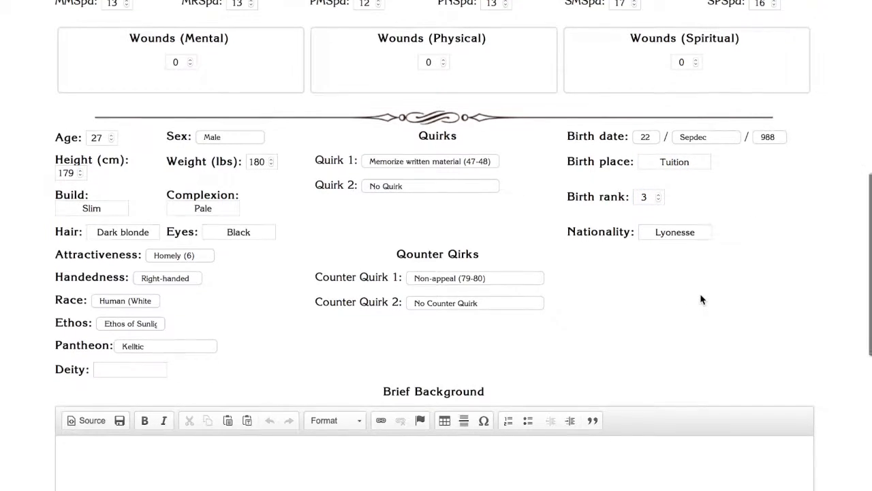
pyautogui.scroll(-3, 700, 296)
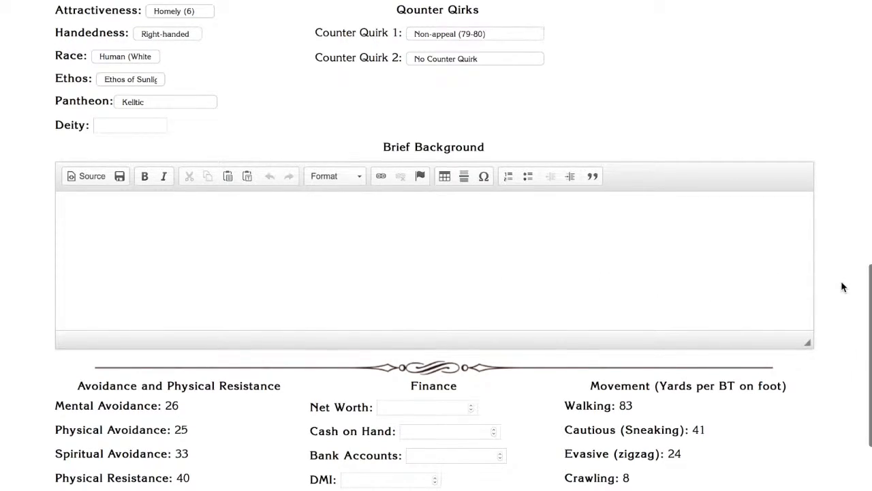
pyautogui.scroll(-2, 843, 287)
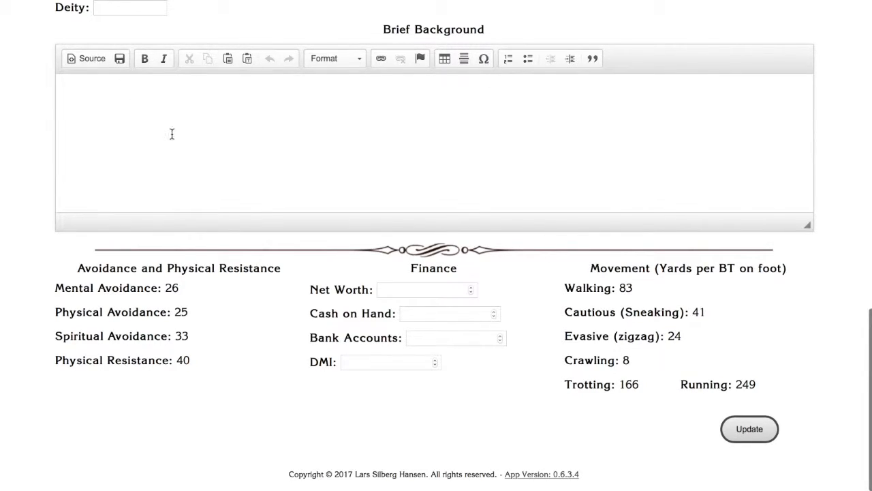
pyautogui.click(390, 290)
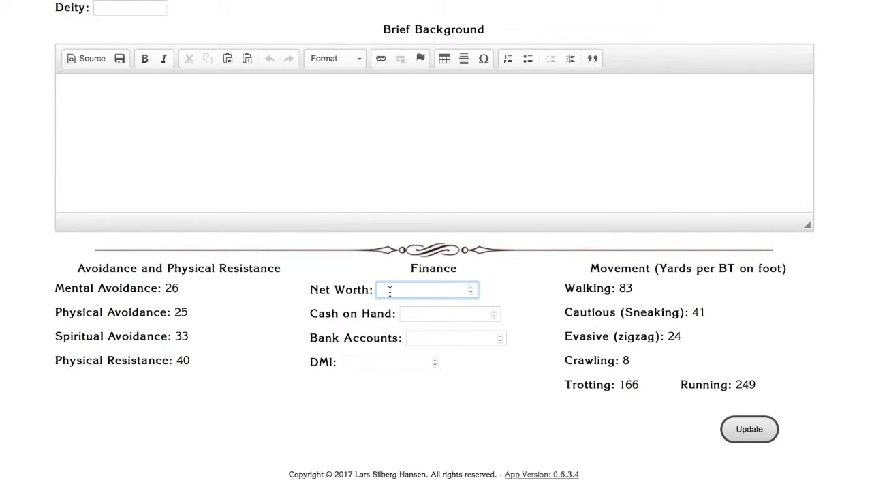
pyautogui.write('65000')
pyautogui.click(407, 314)
pyautogui.write('15')
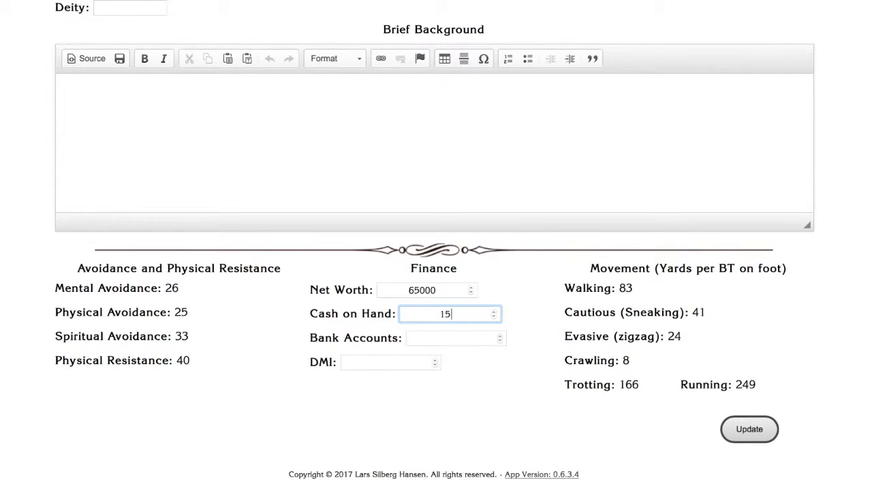
pyautogui.write('00')
# Set the persona's bank accounts to 20000 and its DMI to 600, and save the persona
pyautogui.click(430, 340)
pyautogui.write('20000')
pyautogui.click(383, 361)
pyautogui.write('600')
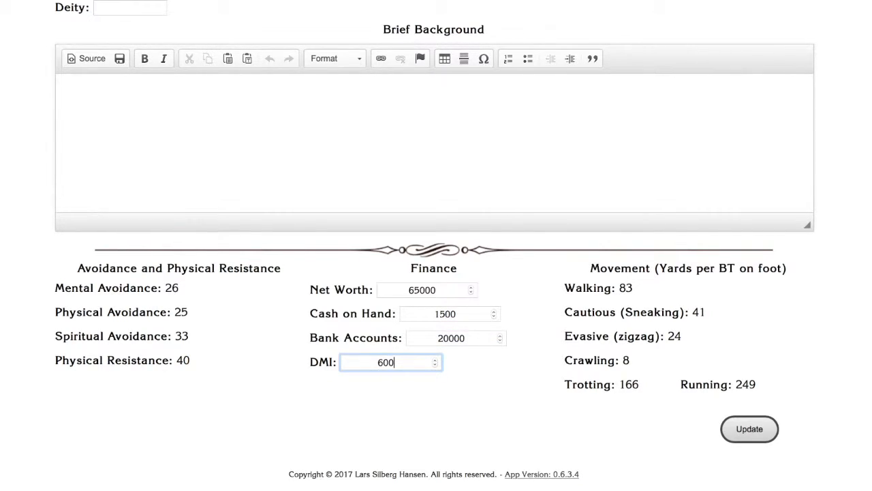
pyautogui.click(514, 421)
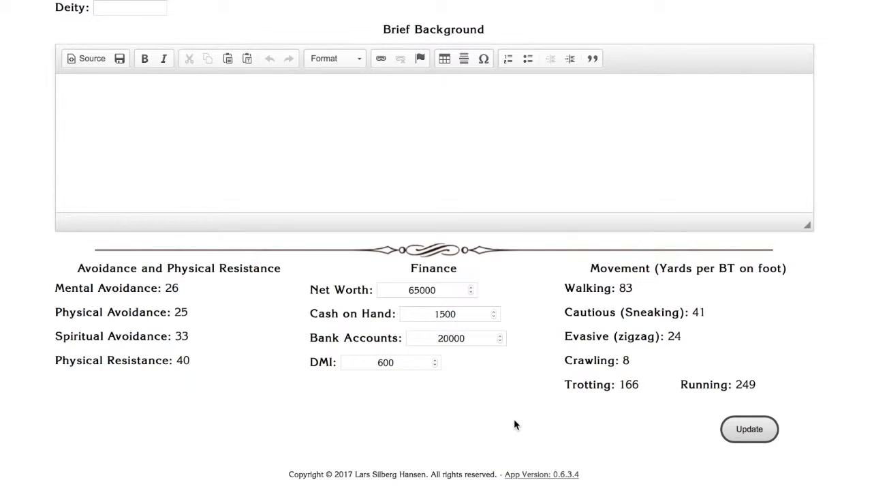
pyautogui.click(740, 430)
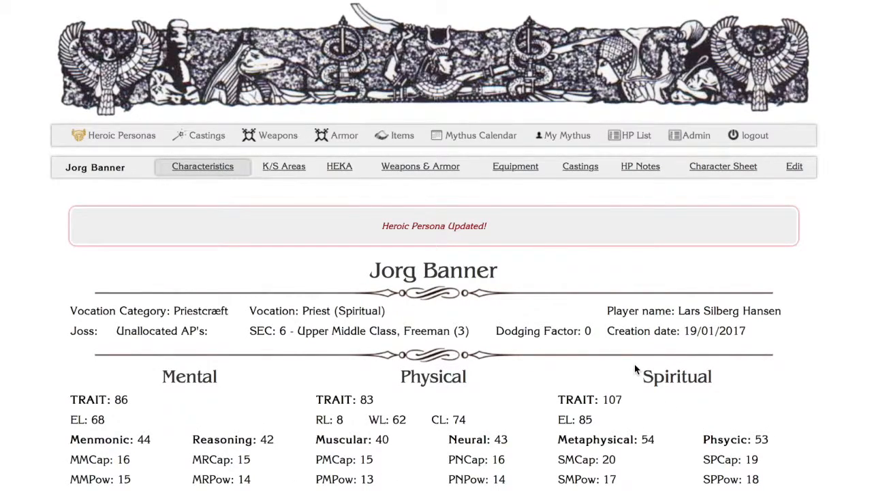
# Review the saved persona's description, avoidance, physical resistance, finance and movement values
pyautogui.scroll(-2, 634, 364)
pyautogui.scroll(-7, 635, 366)
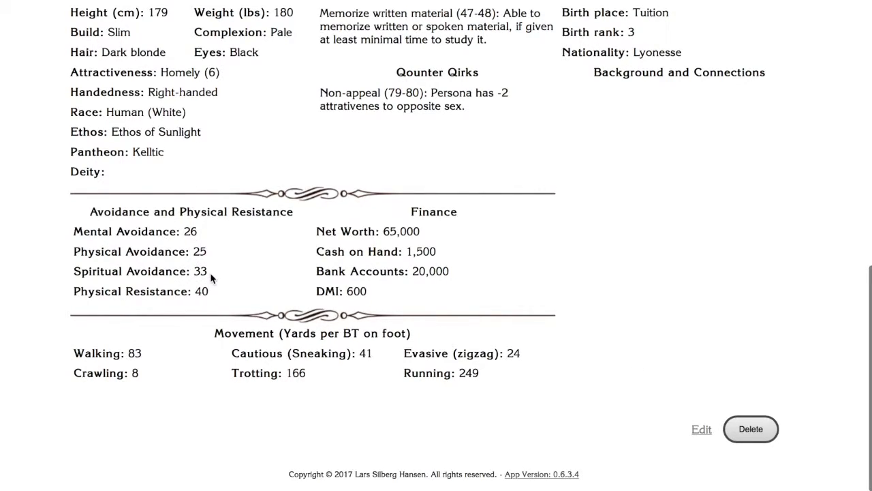
pyautogui.doubleClick(203, 290)
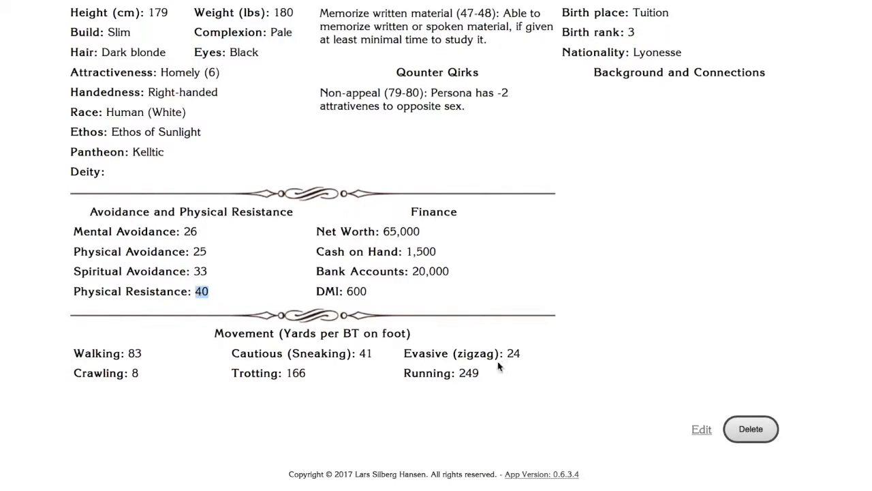
pyautogui.scroll(5, 582, 230)
pyautogui.scroll(4, 582, 230)
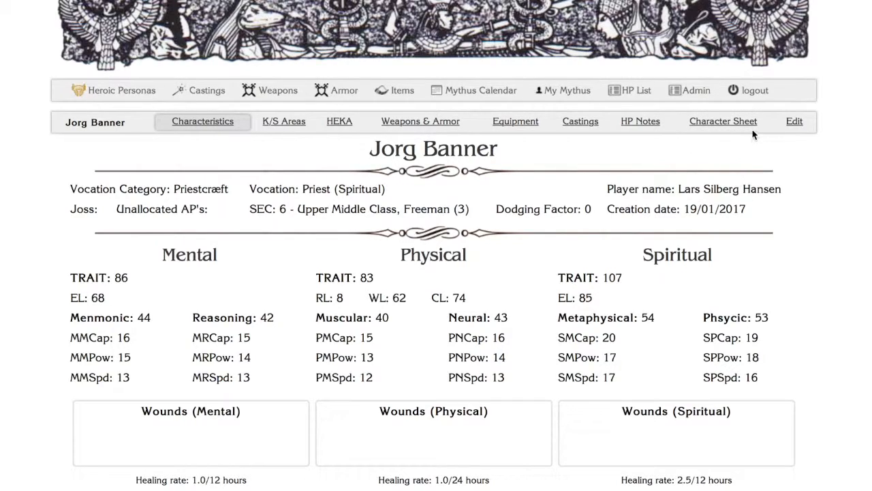
# Open the persona's full character sheet and look through its K/S areas, HEKA, armor, equipment and notes sections
pyautogui.click(705, 122)
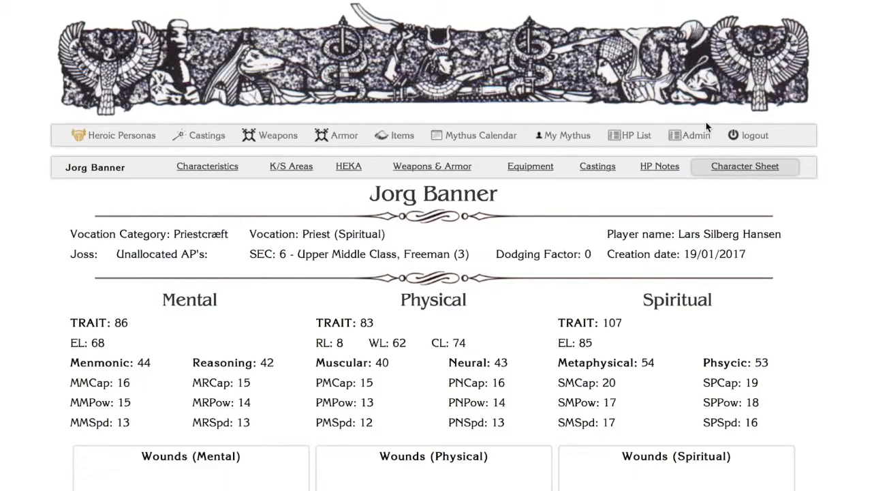
pyautogui.scroll(-7, 706, 122)
pyautogui.scroll(-20, 706, 127)
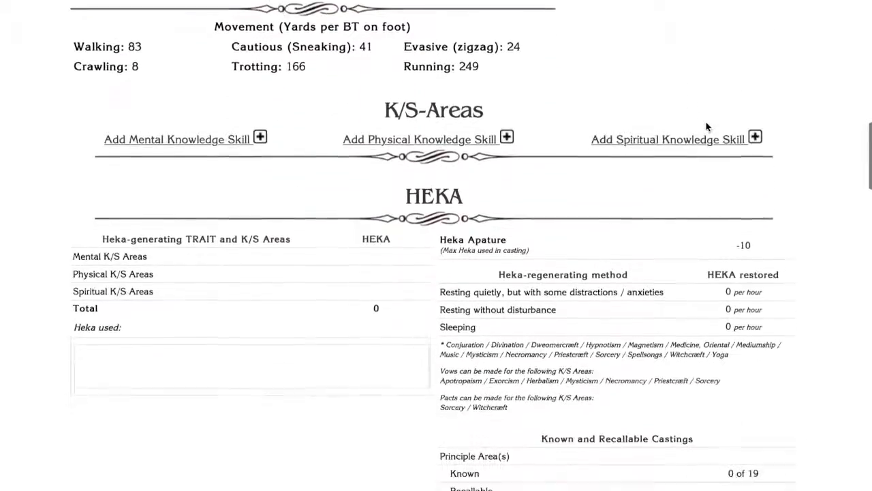
pyautogui.scroll(-8, 706, 127)
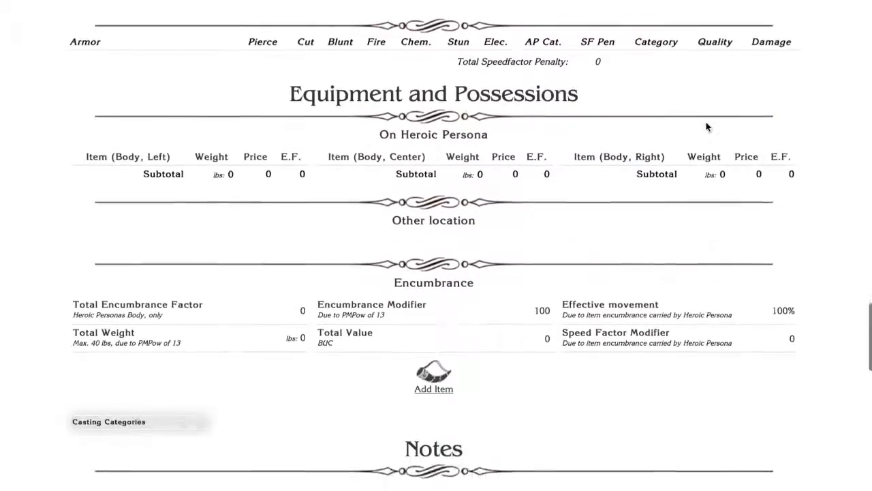
pyautogui.scroll(7, 707, 127)
pyautogui.scroll(8, 706, 127)
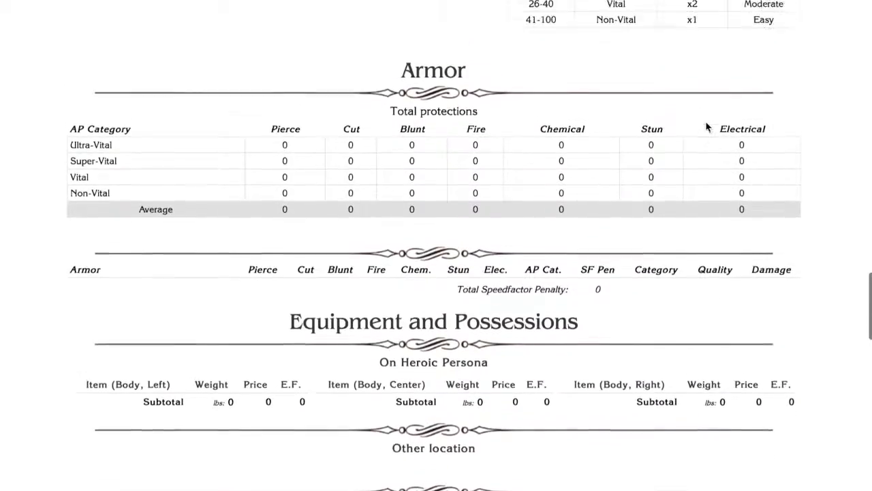
pyautogui.scroll(-4, 706, 126)
pyautogui.scroll(-2, 706, 127)
pyautogui.scroll(11, 706, 127)
pyautogui.scroll(5, 706, 126)
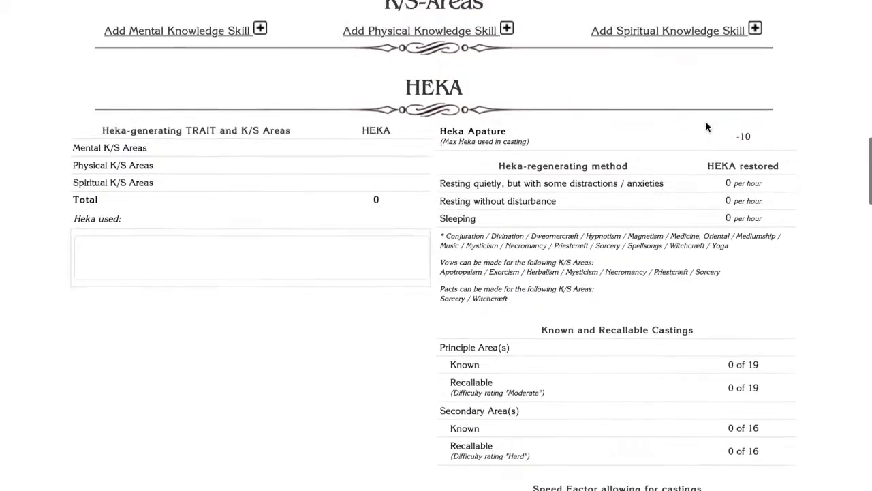
pyautogui.scroll(3, 706, 127)
pyautogui.scroll(10, 512, 251)
pyautogui.scroll(-1, 545, 224)
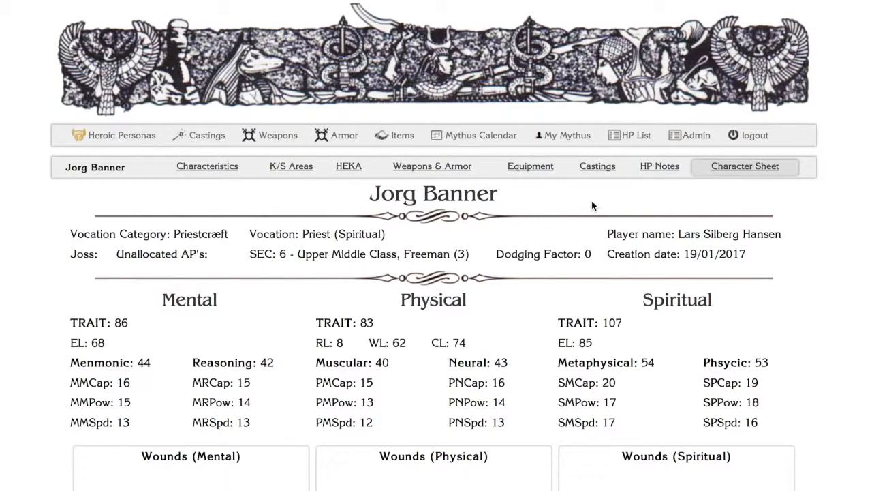
# Preview the printout of the full character sheet page by page, and close the preview without printing
pyautogui.press('super+p')
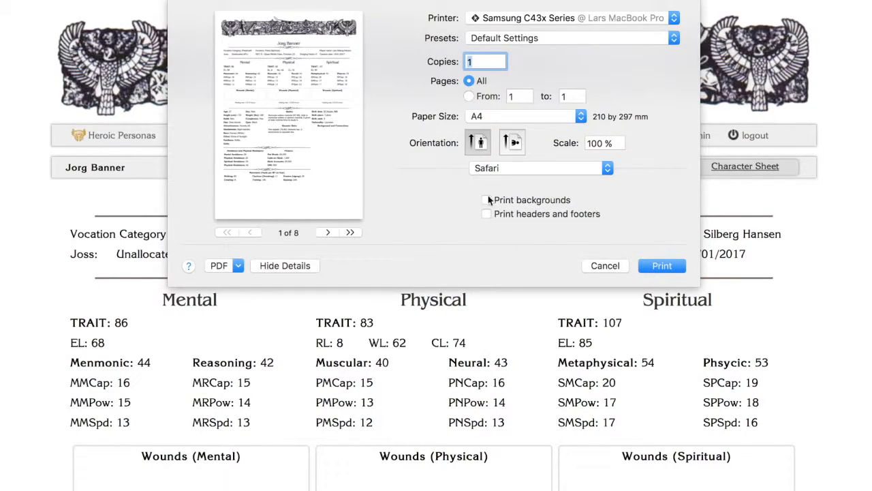
pyautogui.click(327, 232)
pyautogui.click(328, 233)
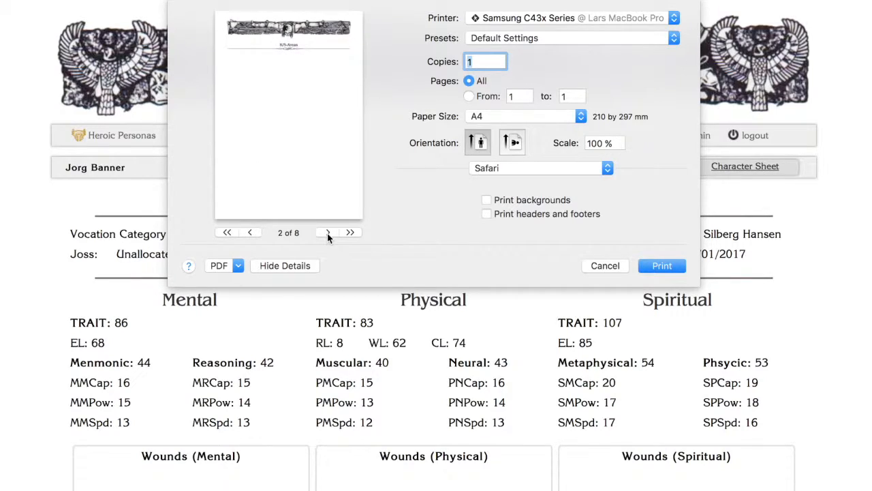
pyautogui.click(327, 233)
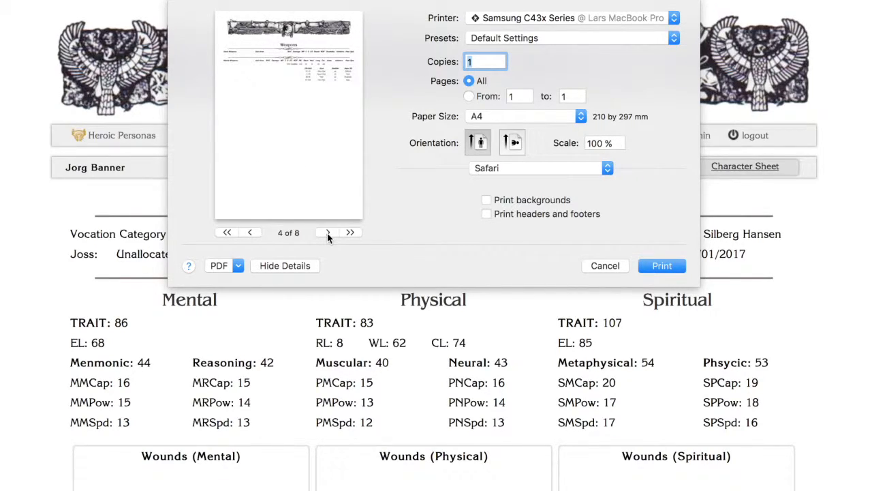
pyautogui.click(327, 232)
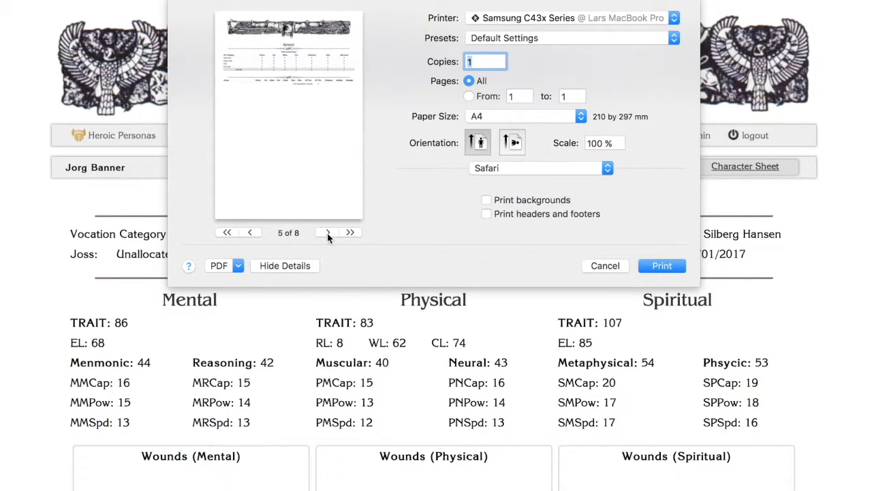
pyautogui.click(327, 232)
pyautogui.click(327, 232)
pyautogui.click(327, 232)
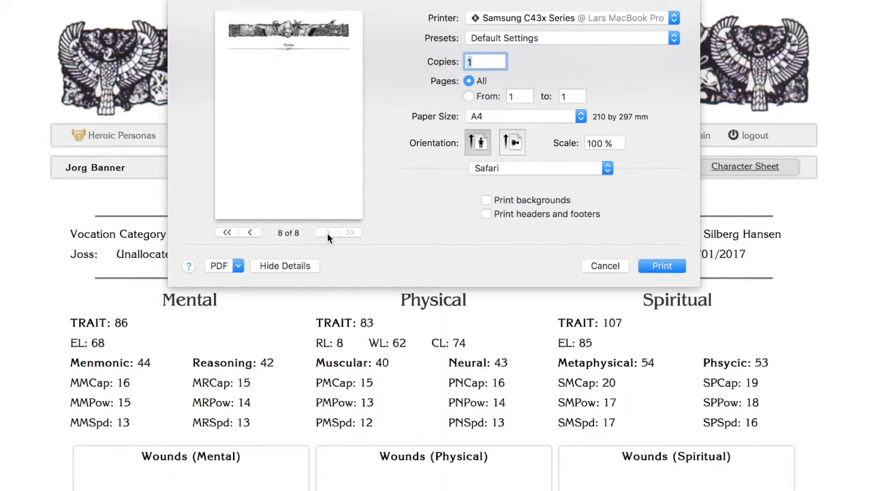
pyautogui.click(256, 232)
pyautogui.click(256, 232)
pyautogui.click(257, 232)
pyautogui.click(609, 266)
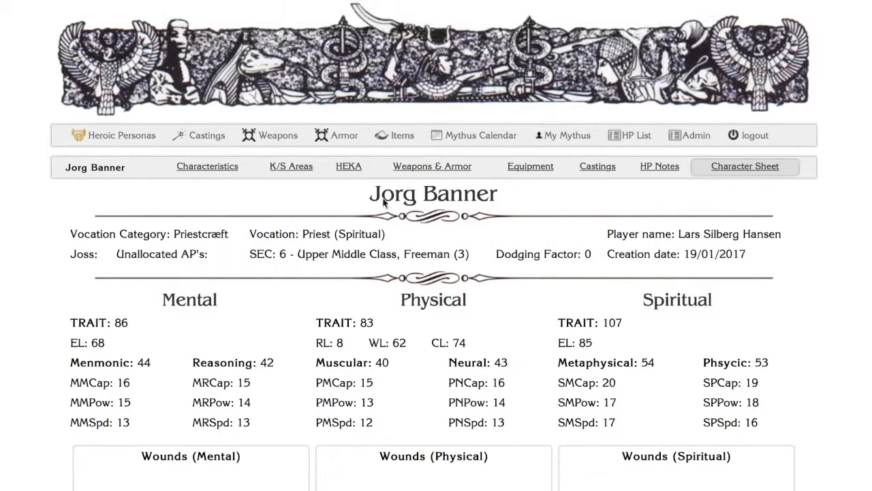
# Preview the printout of the persona's Characteristics page alone, and close the preview without printing
pyautogui.click(229, 169)
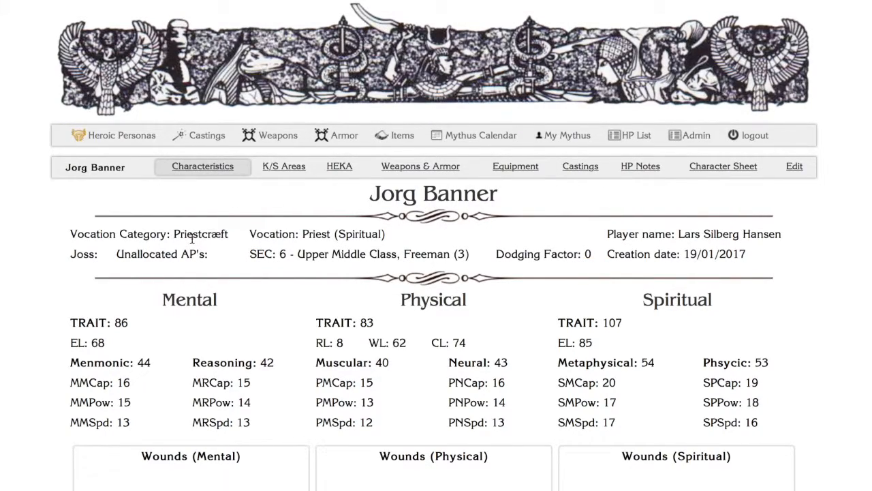
pyautogui.press('super+p')
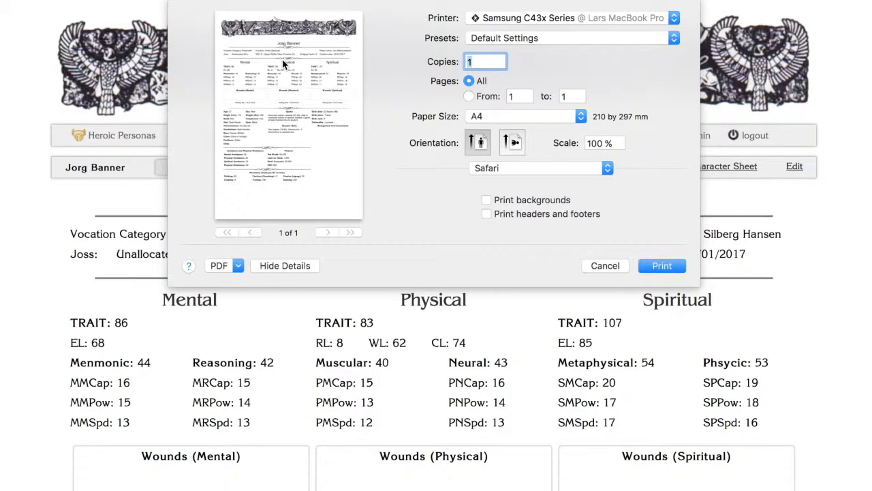
pyautogui.click(597, 266)
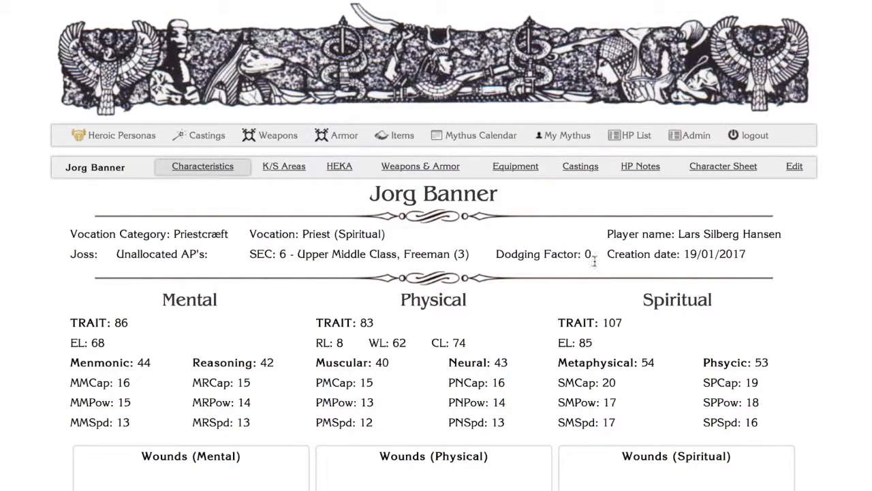